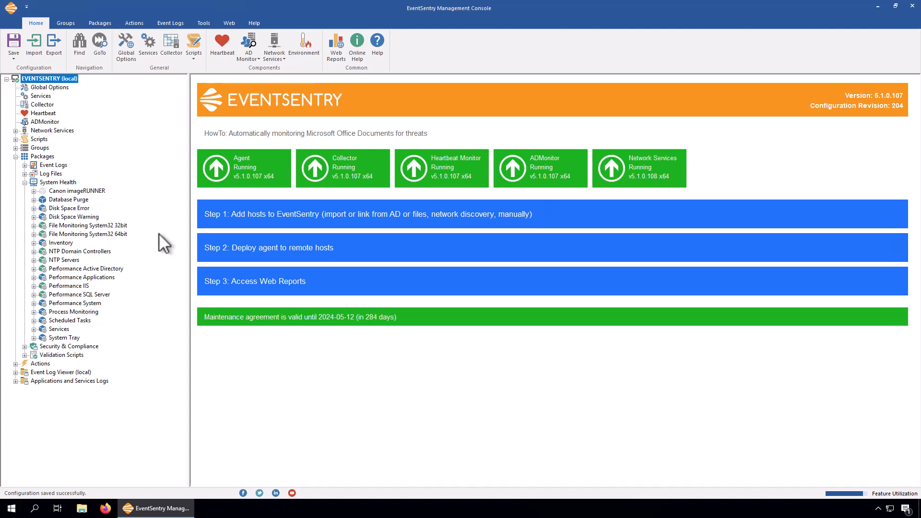
Create a System Health package named "Event Log Backups" and add an Event Log Backup object to it.
{"action": "left_click", "coordinate": [68, 180]}
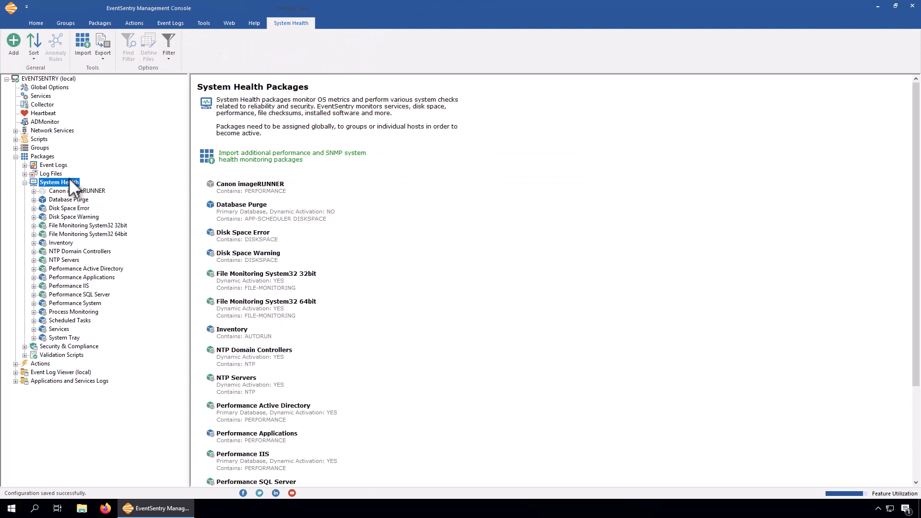
{"action": "left_click", "coordinate": [20, 45]}
{"action": "type", "text": "Eve"}
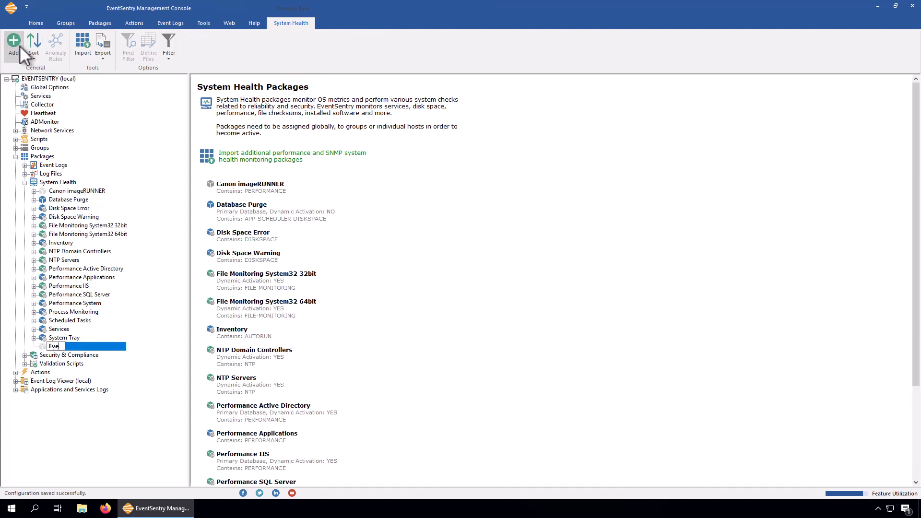
{"action": "type", "text": "nt Log Backups"}
{"action": "key", "text": "Return"}
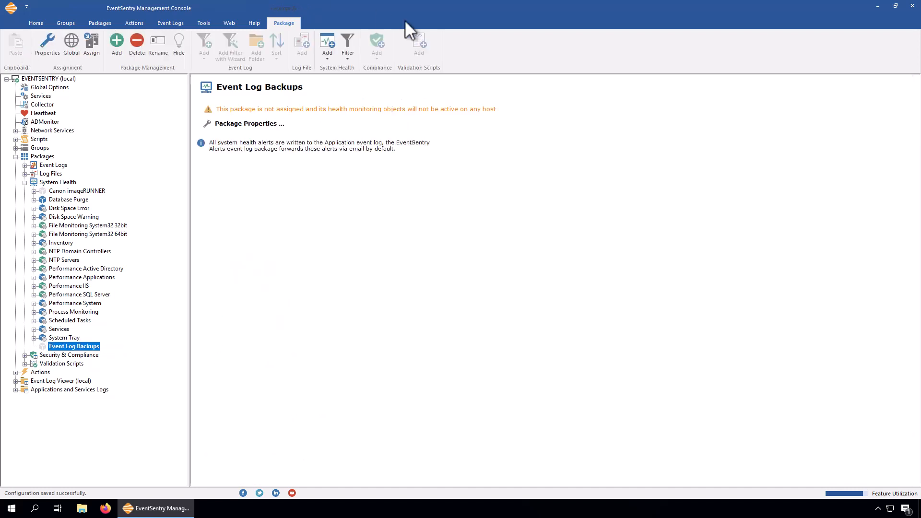
{"action": "left_click", "coordinate": [333, 59]}
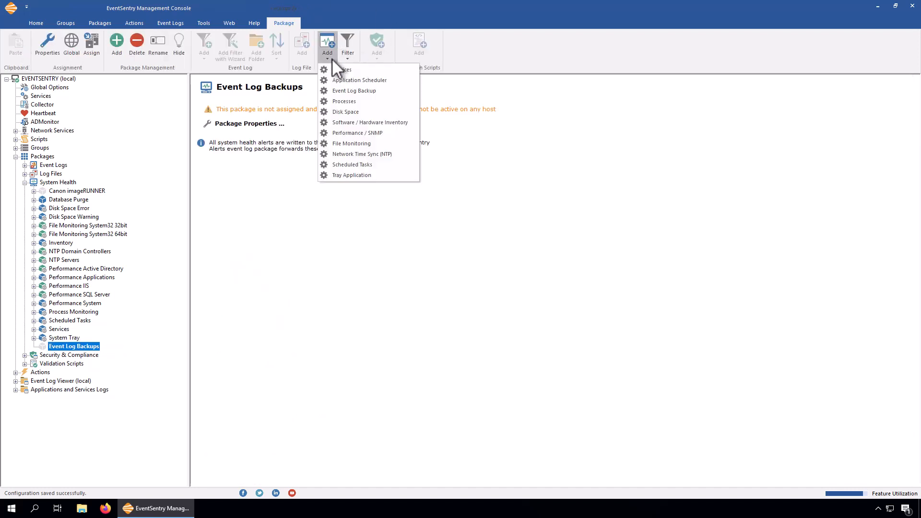
{"action": "left_click", "coordinate": [335, 88]}
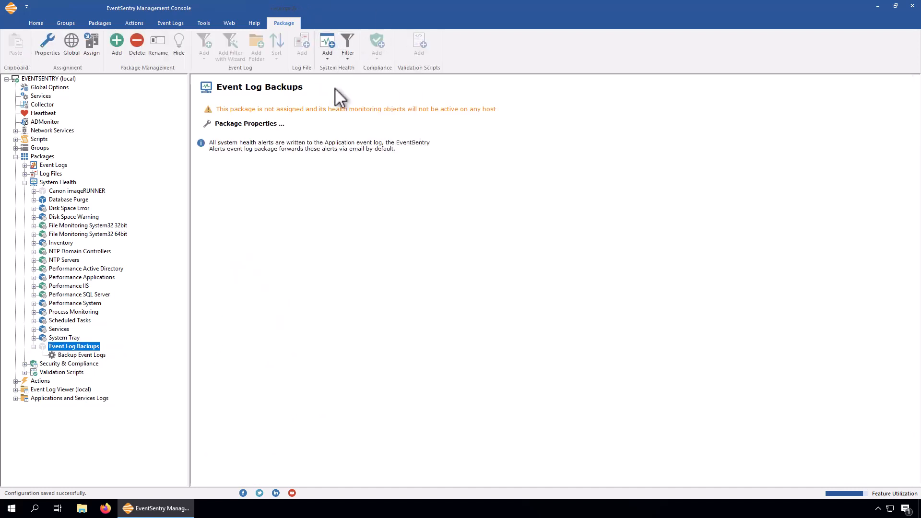
Assign the Event Log Backups package to its target within the Servers group.
{"action": "left_click", "coordinate": [71, 345]}
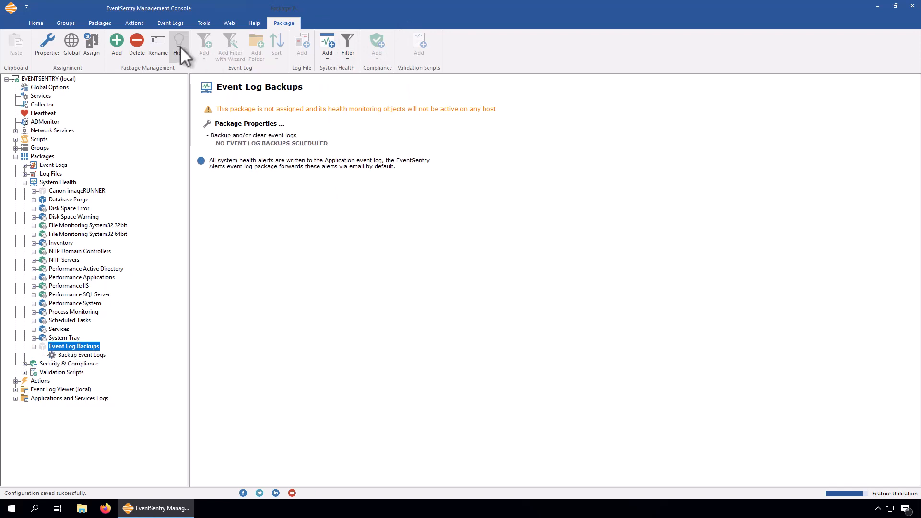
{"action": "left_click", "coordinate": [91, 46]}
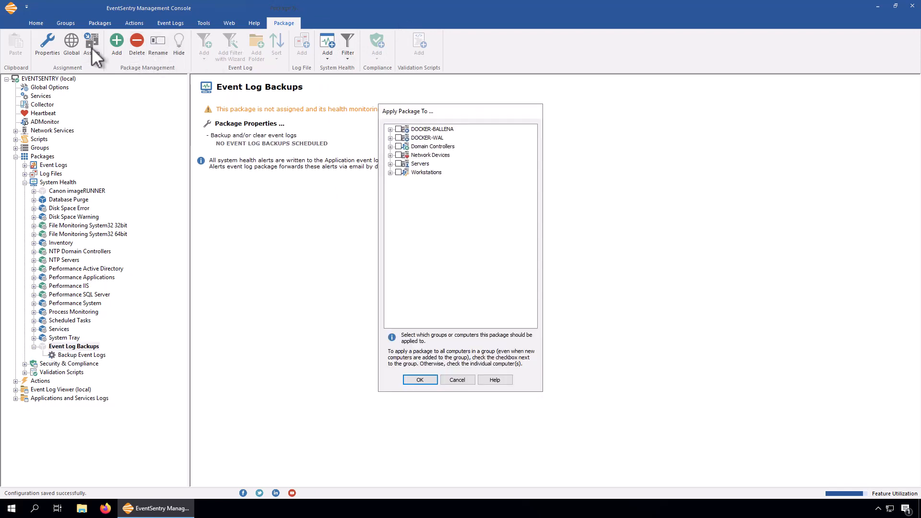
{"action": "left_click", "coordinate": [391, 164]}
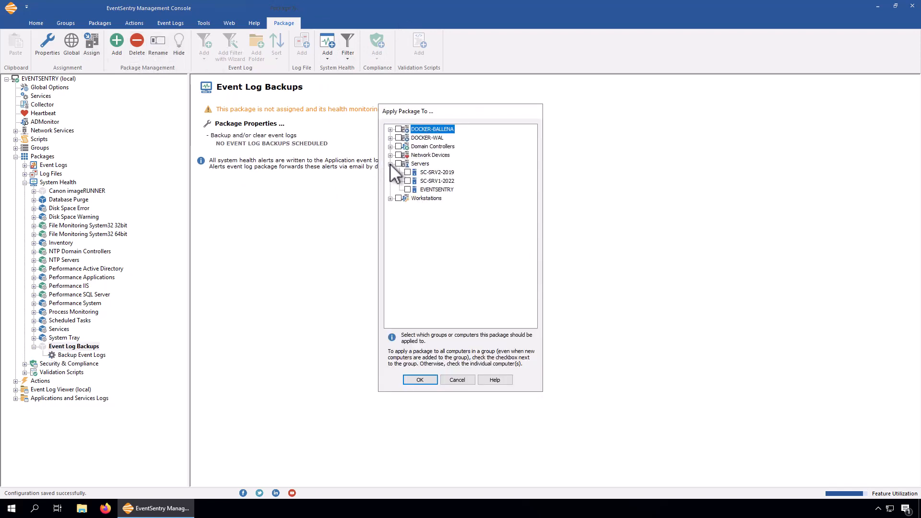
{"action": "left_click", "coordinate": [416, 379]}
Start a new schedule in the Backup Event Logs object with Security as the log to back up.
{"action": "left_click", "coordinate": [85, 355]}
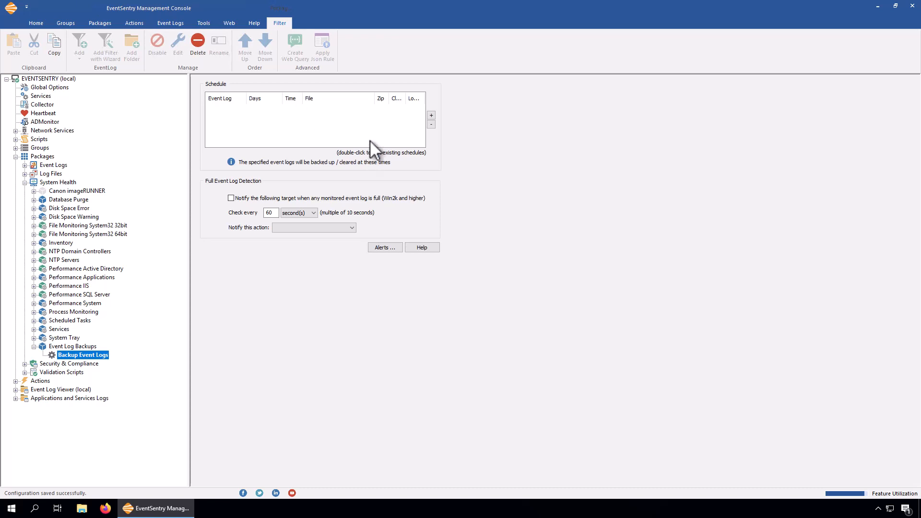
{"action": "left_click", "coordinate": [432, 115]}
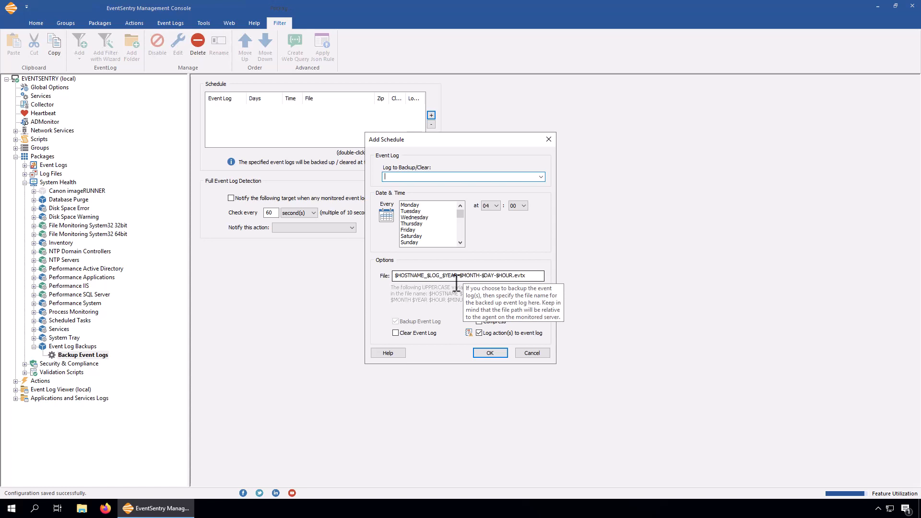
{"action": "left_click", "coordinate": [541, 177]}
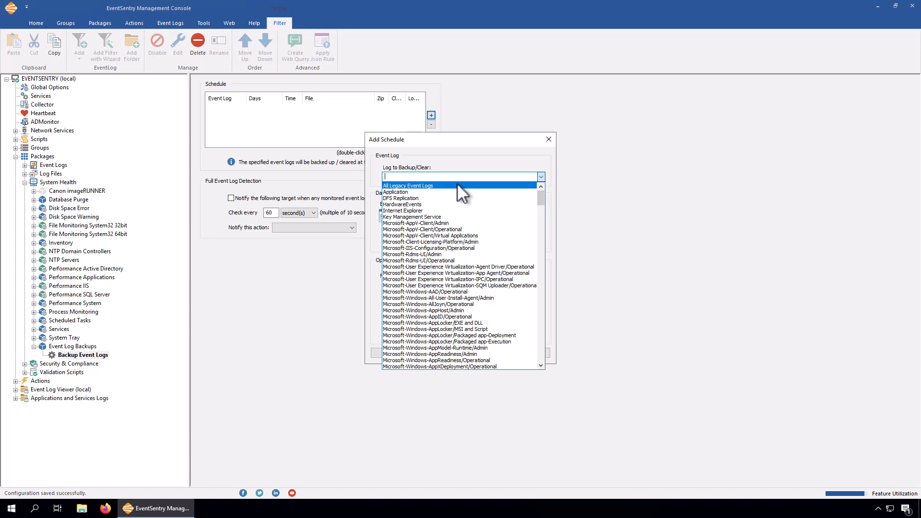
{"action": "scroll", "coordinate": [544, 223], "scroll_direction": "down", "scroll_amount": 4}
{"action": "left_click_drag", "start_coordinate": [544, 224], "coordinate": [538, 362]}
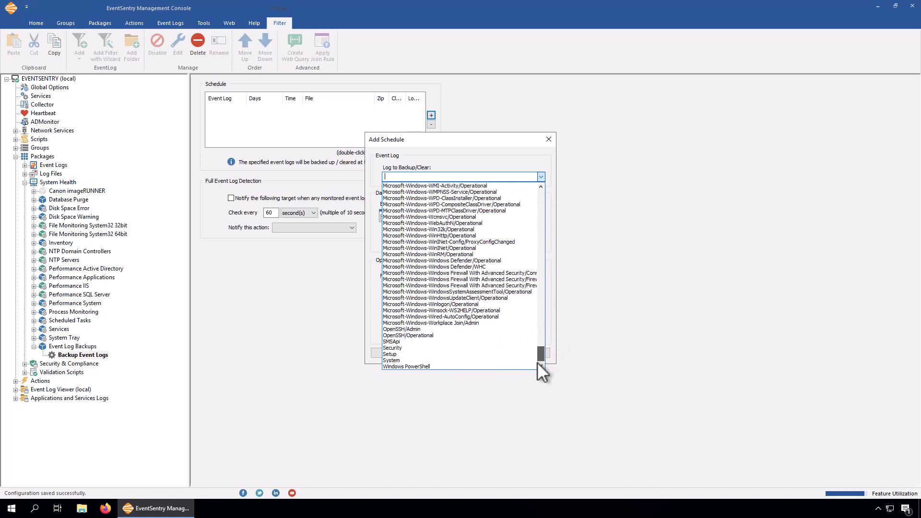
{"action": "left_click", "coordinate": [429, 349]}
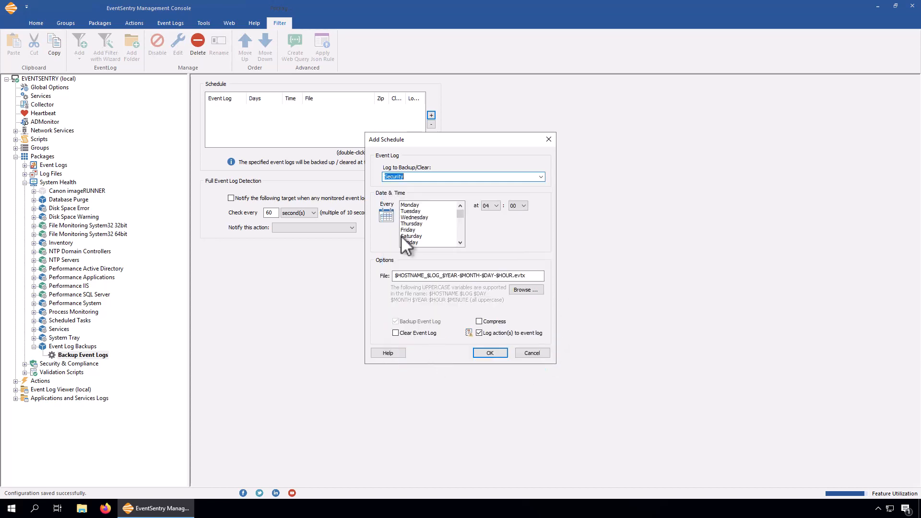
Schedule the Security log backup for every day from Monday through Sunday at 01:00.
{"action": "left_click", "coordinate": [420, 206]}
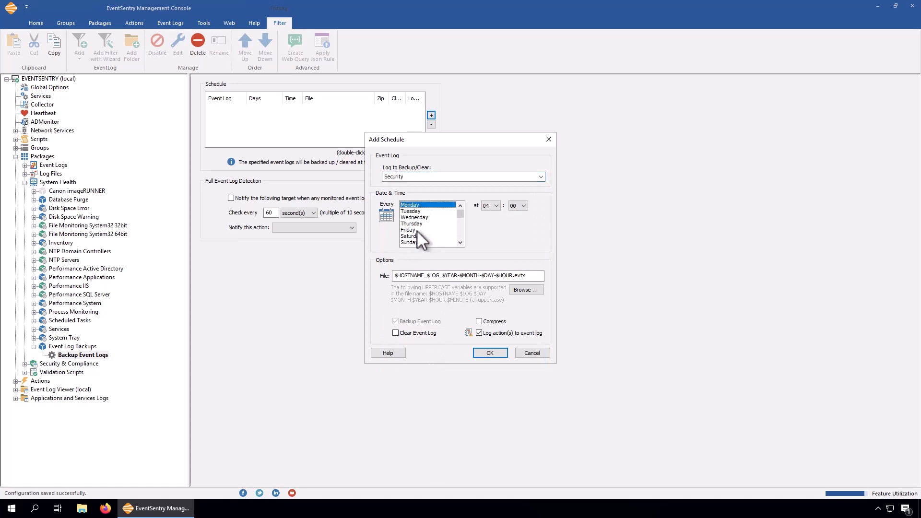
{"action": "left_click", "coordinate": [421, 212], "text": "ctrl"}
{"action": "left_click", "coordinate": [421, 218], "text": "ctrl"}
{"action": "left_click", "coordinate": [420, 224], "text": "ctrl"}
{"action": "left_click", "coordinate": [419, 230], "text": "ctrl"}
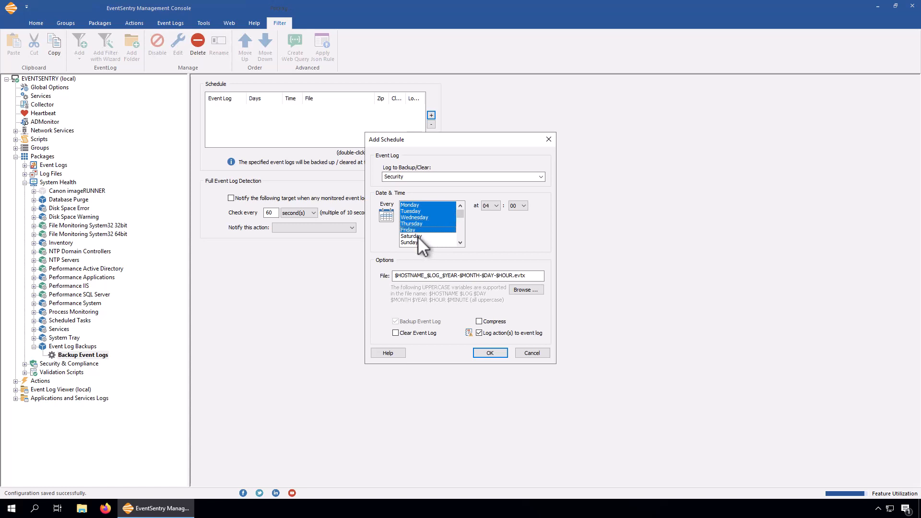
{"action": "left_click", "coordinate": [418, 236], "text": "ctrl"}
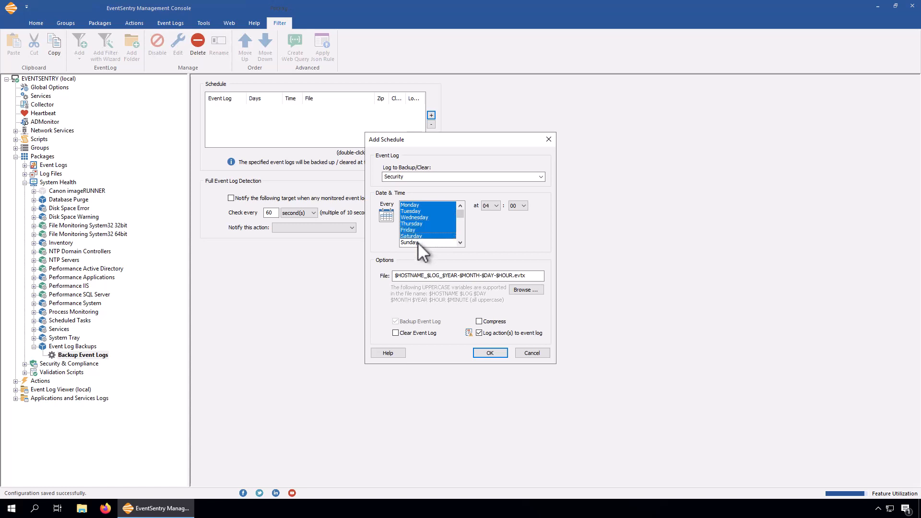
{"action": "left_click", "coordinate": [495, 205]}
{"action": "left_click", "coordinate": [489, 220]}
Prefix the backup file name with the folder path C:\EventLogBackups\, keeping the hostname, log and date variables.
{"action": "left_click", "coordinate": [398, 276]}
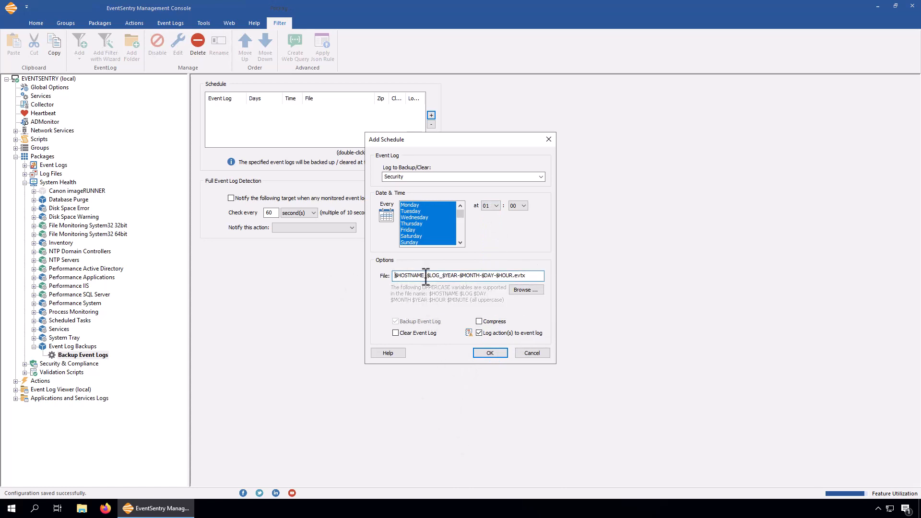
{"action": "left_click_drag", "start_coordinate": [425, 275], "coordinate": [388, 277]}
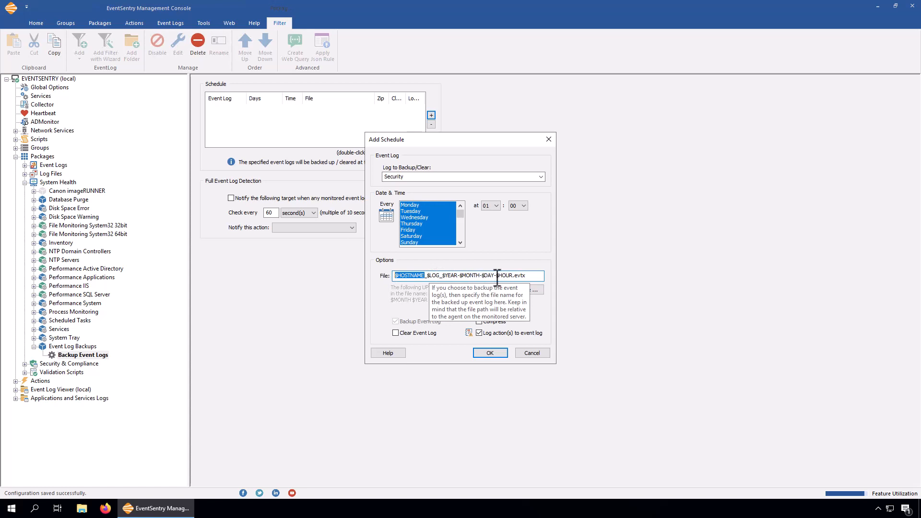
{"action": "left_click", "coordinate": [530, 277]}
{"action": "type", "text": "C:\\Bac"}
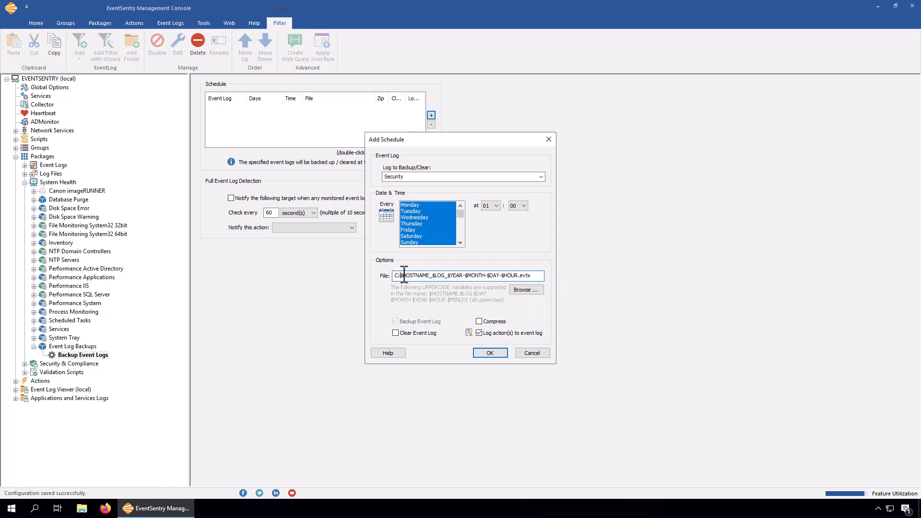
{"action": "type", "text": "kup"}
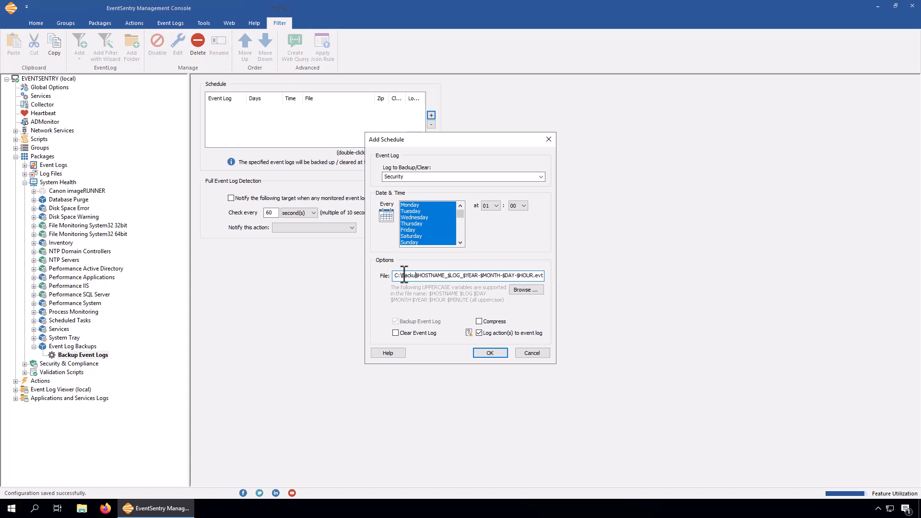
{"action": "key", "text": "BackSpace"}
{"action": "key", "text": "BackSpace"}
{"action": "type", "text": "EventLo"}
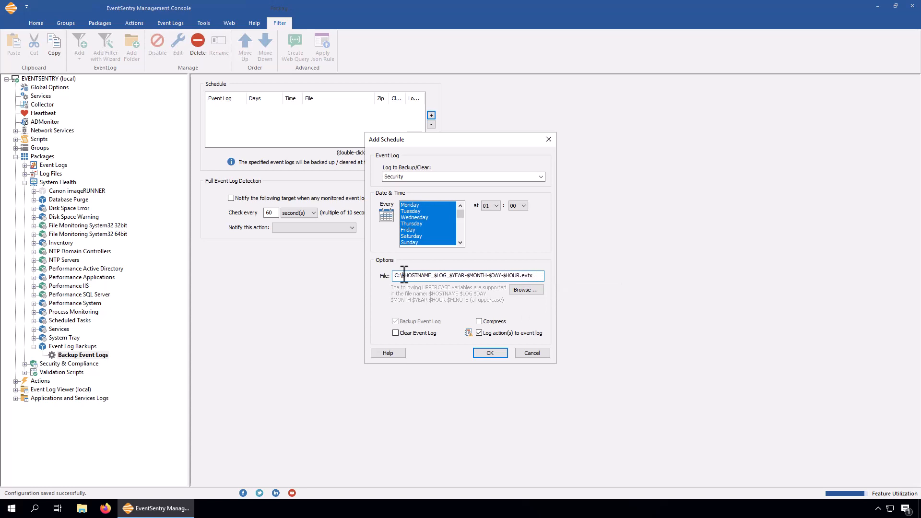
{"action": "type", "text": "gBackups\\"}
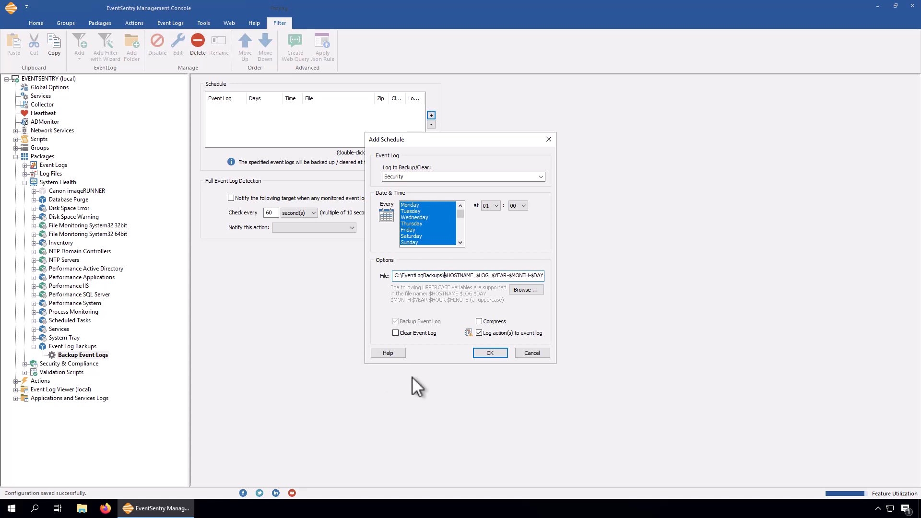
Enable compression for the Security log backup, check the end of the file name and save the schedule.
{"action": "left_click", "coordinate": [497, 322]}
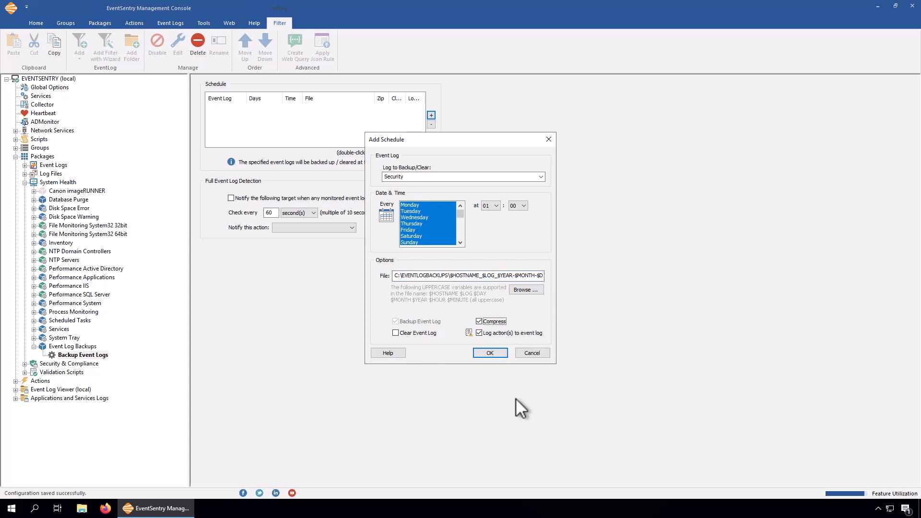
{"action": "left_click", "coordinate": [528, 276]}
{"action": "key", "text": "End"}
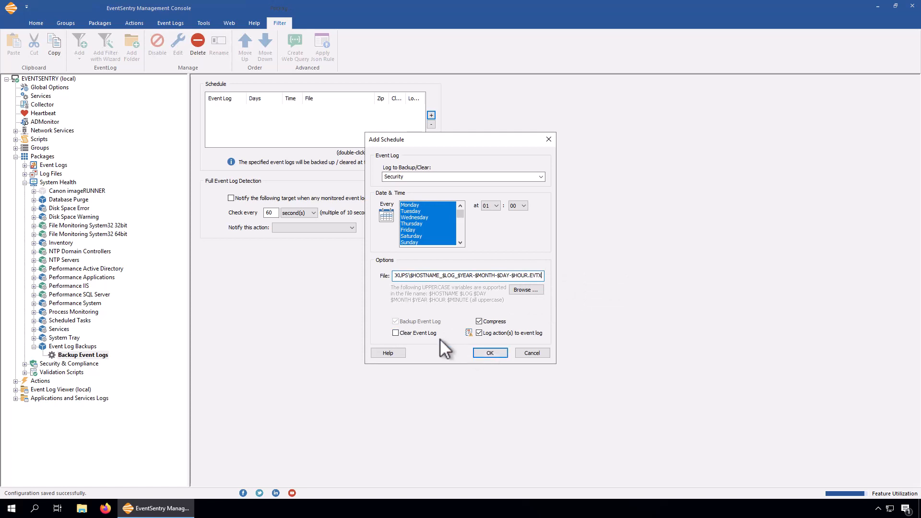
{"action": "left_click", "coordinate": [489, 354]}
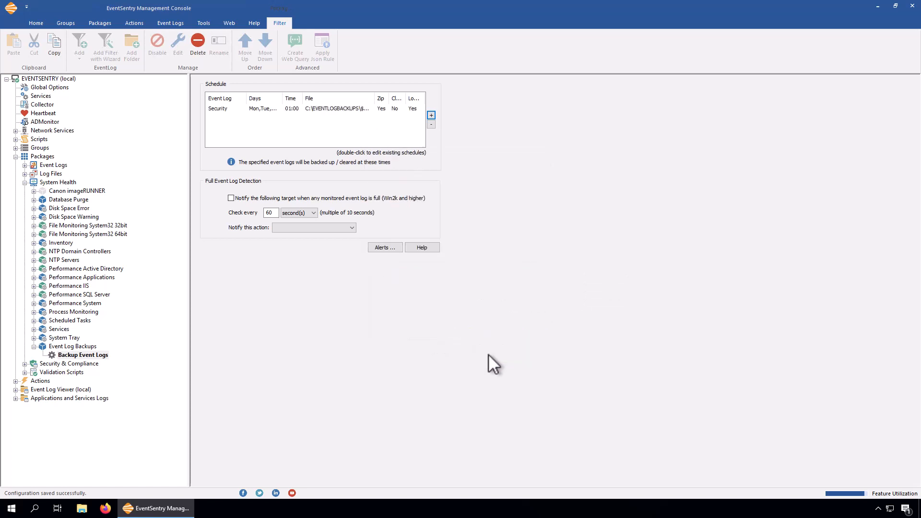
Review the Security backup schedule's file path and options, including its Clear Event Log setting, without changing them.
{"action": "left_click", "coordinate": [236, 107]}
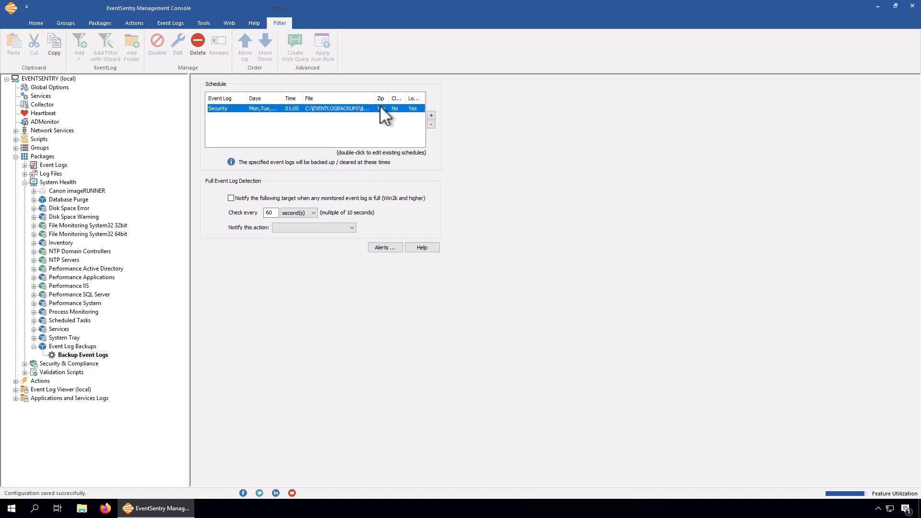
{"action": "left_click_drag", "start_coordinate": [377, 98], "coordinate": [388, 98]}
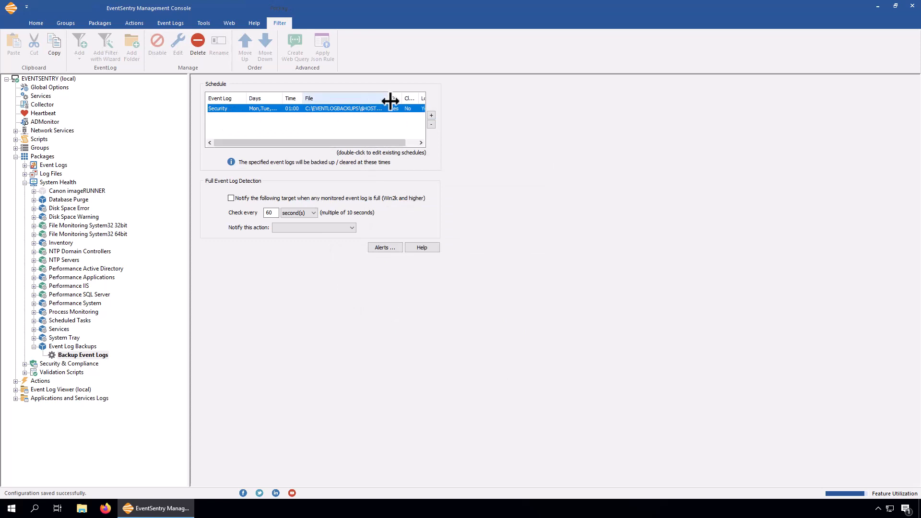
{"action": "double_click", "coordinate": [315, 108]}
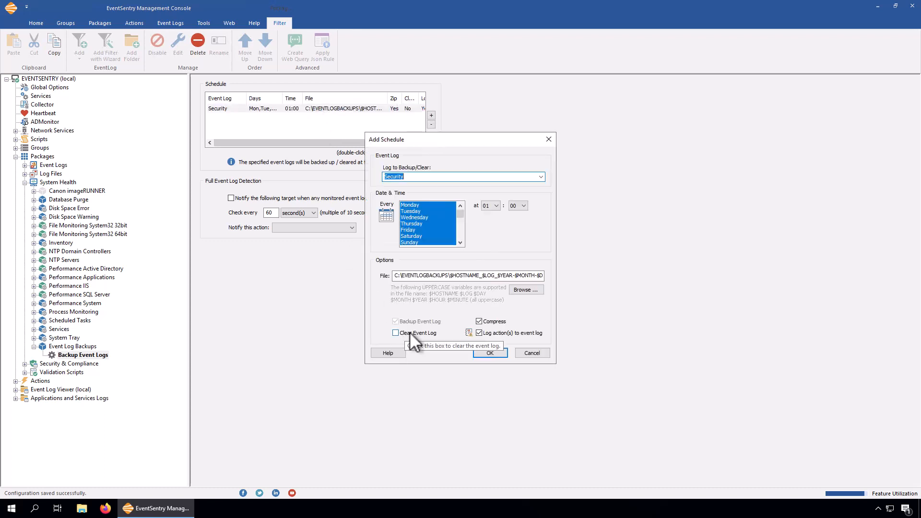
{"action": "left_click", "coordinate": [533, 353]}
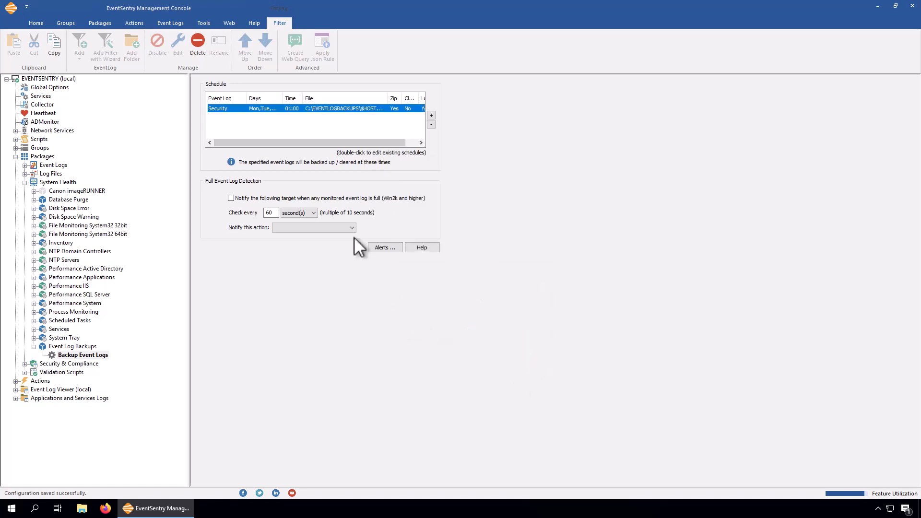
{"action": "left_click", "coordinate": [413, 143]}
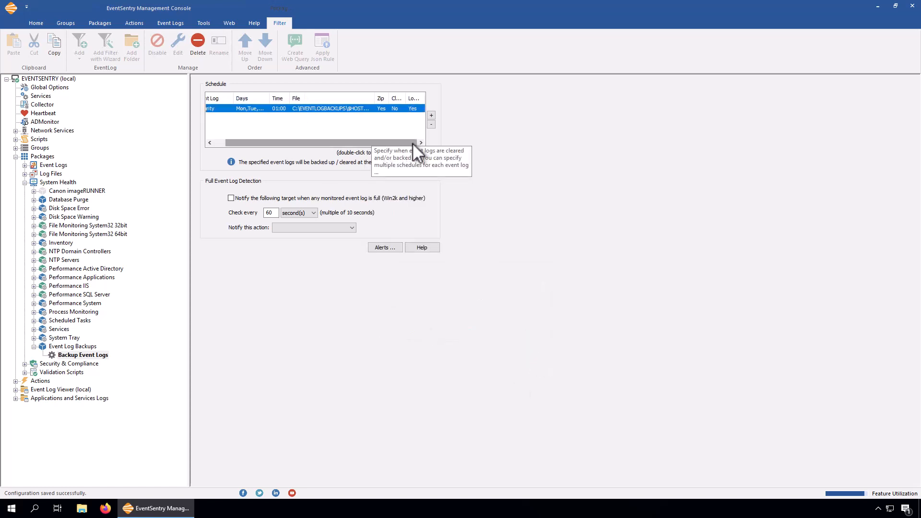
{"action": "left_click_drag", "start_coordinate": [398, 143], "coordinate": [298, 142]}
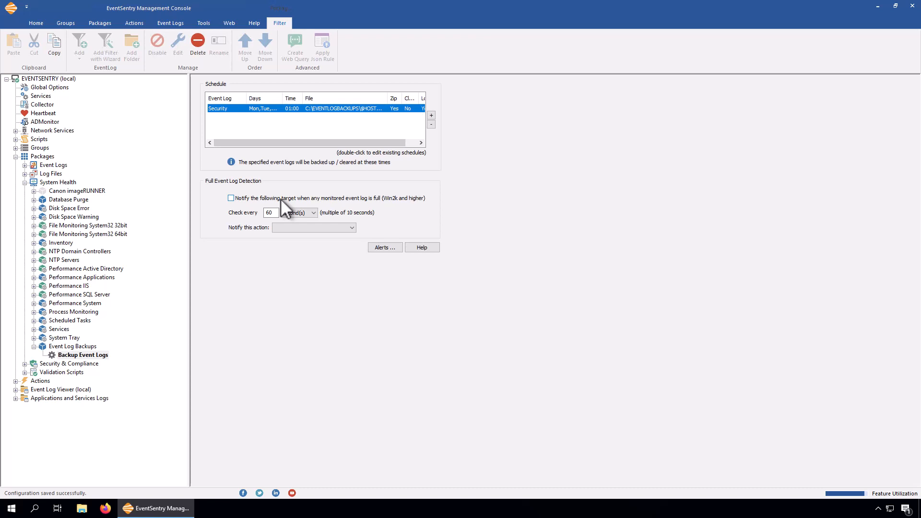
Open the Windows Security log's properties in Event Viewer and try the option Do not overwrite events (Clear logs manually).
{"action": "key", "text": "super"}
{"action": "left_click", "coordinate": [240, 342]}
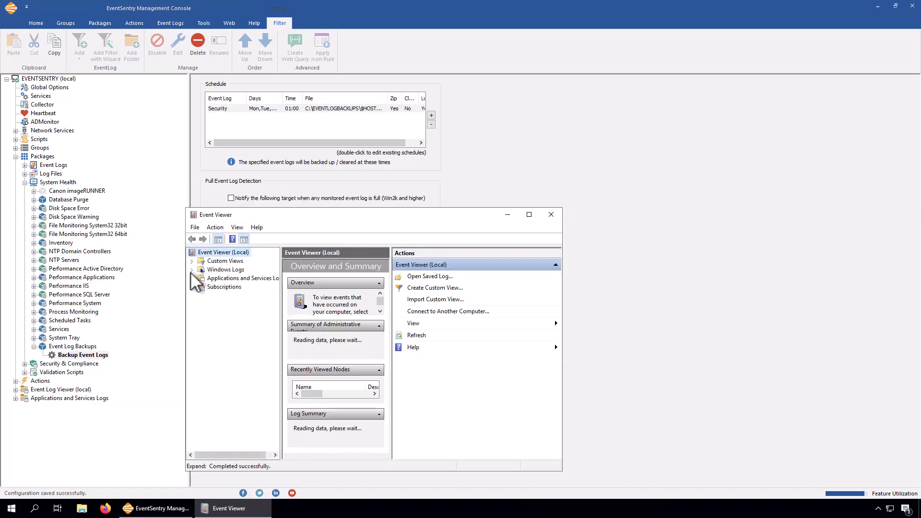
{"action": "left_click", "coordinate": [192, 270]}
{"action": "left_click", "coordinate": [226, 287]}
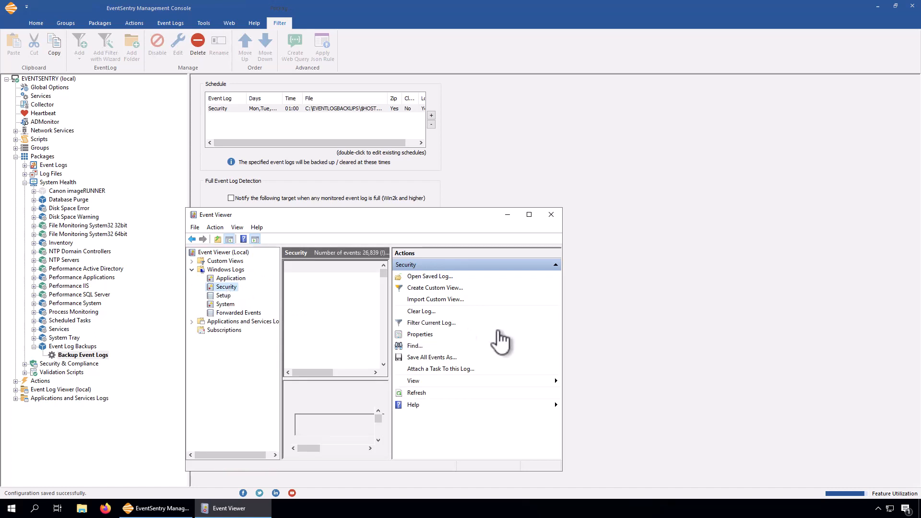
{"action": "left_click", "coordinate": [417, 335]}
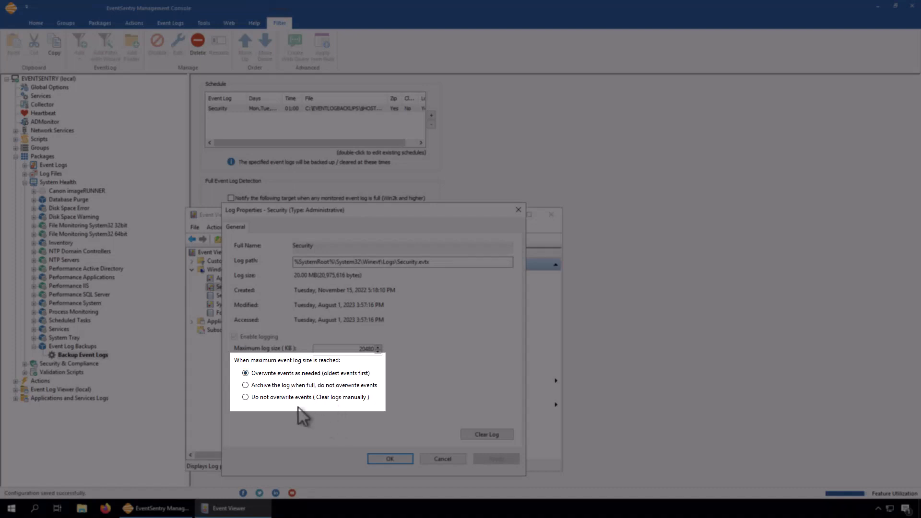
{"action": "left_click", "coordinate": [251, 397]}
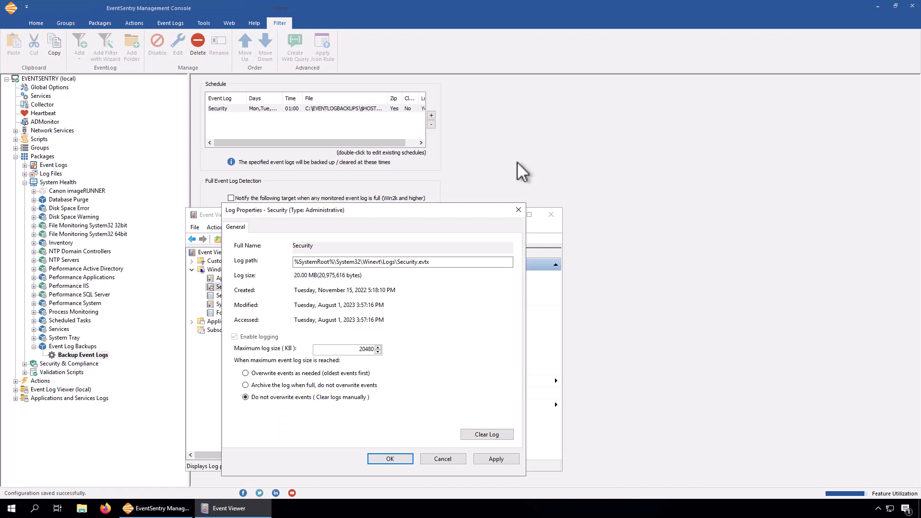
Switch back to EventSentry and enable full event log notification with Default Email as the action.
{"action": "left_click", "coordinate": [518, 163]}
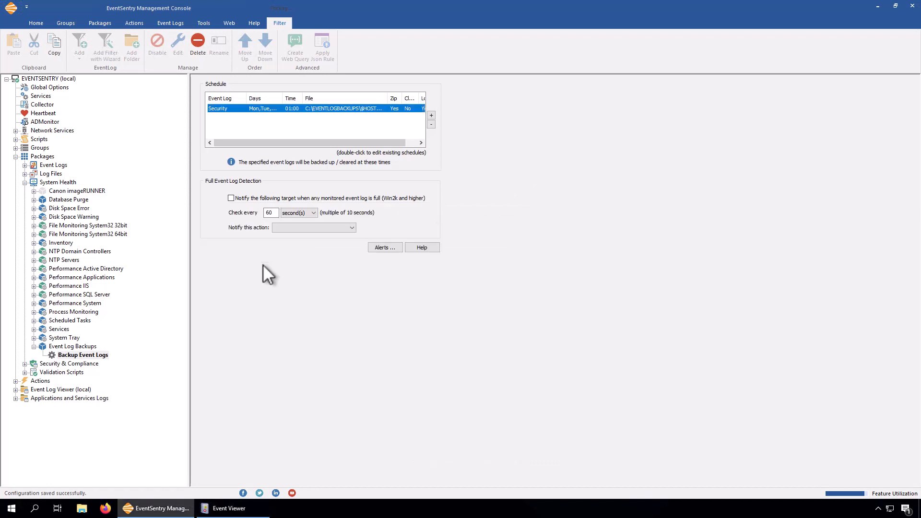
{"action": "left_click", "coordinate": [258, 197]}
{"action": "left_click", "coordinate": [320, 229]}
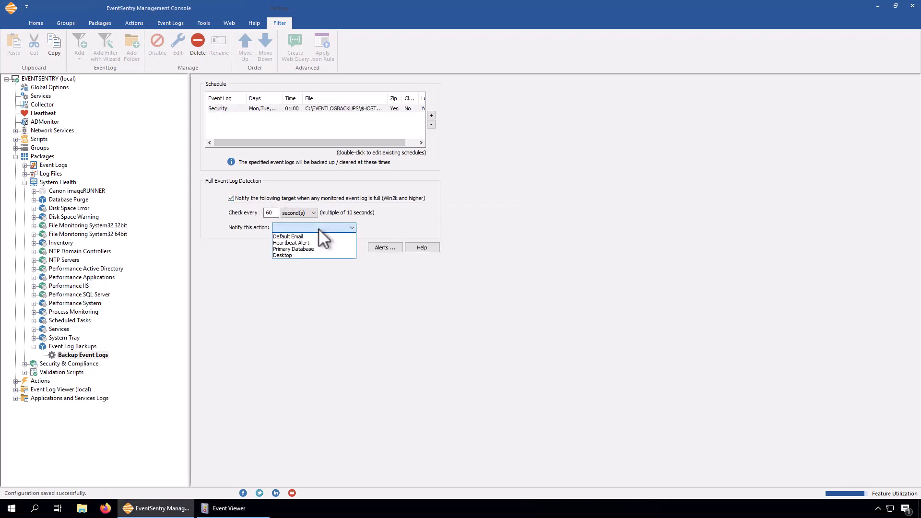
{"action": "left_click", "coordinate": [315, 236]}
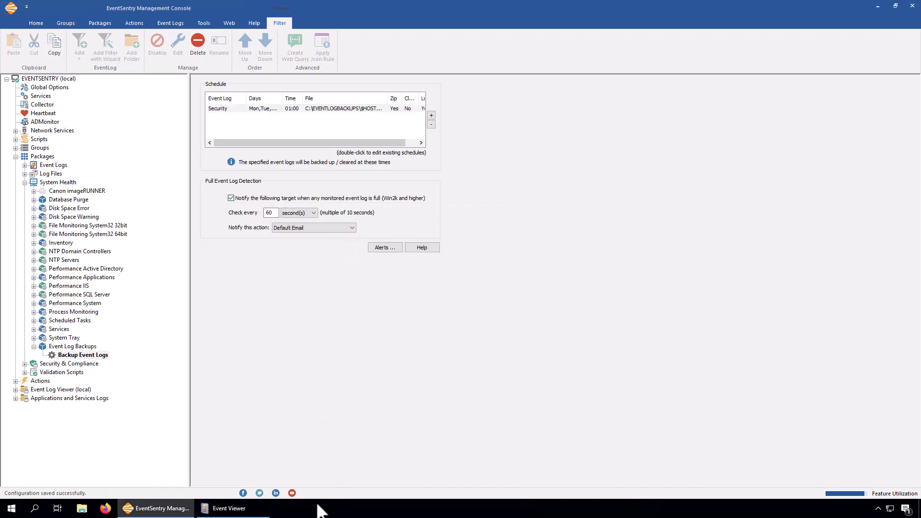
Switch to Event Viewer, reselect Overwrite events as needed (oldest events first) and dismiss the Security log properties without saving.
{"action": "left_click", "coordinate": [226, 509]}
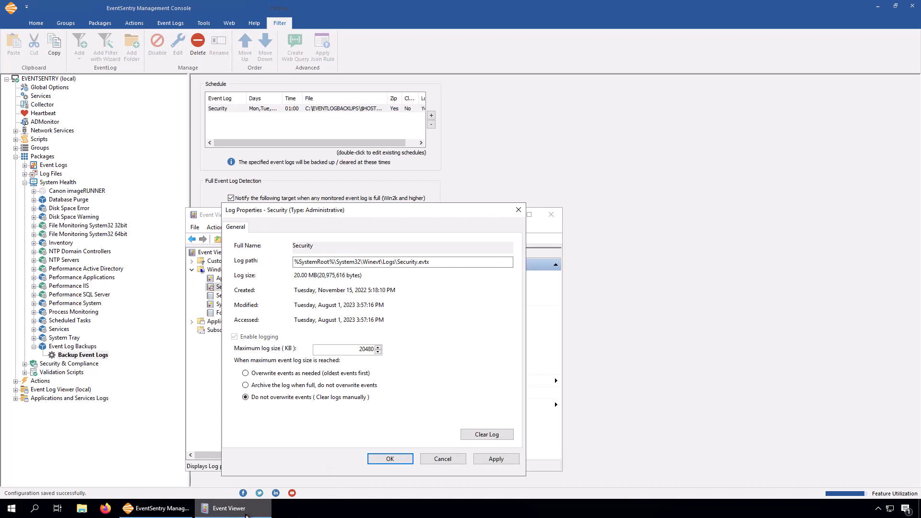
{"action": "left_click", "coordinate": [329, 374]}
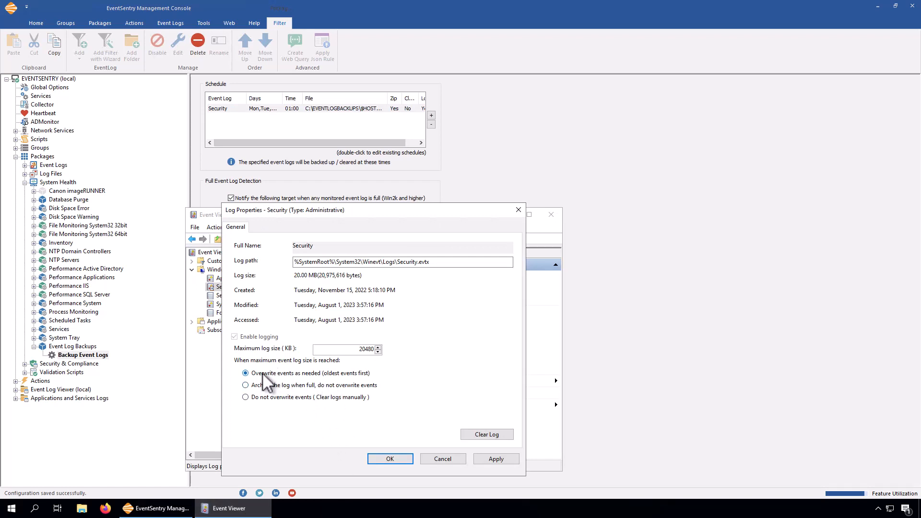
{"action": "left_click", "coordinate": [453, 460]}
{"action": "left_click", "coordinate": [686, 288]}
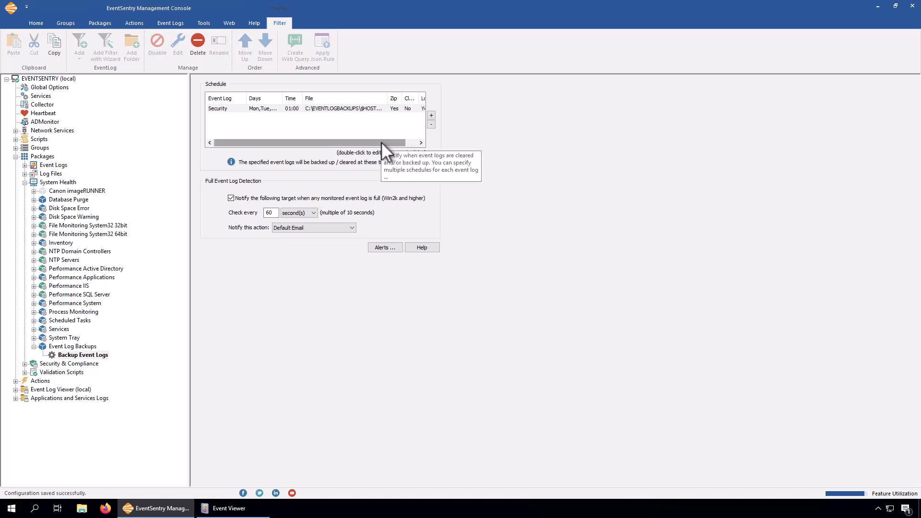
Open a Command Prompt and create a folder named eventlogbackups in the root of drive C.
{"action": "left_click", "coordinate": [12, 509]}
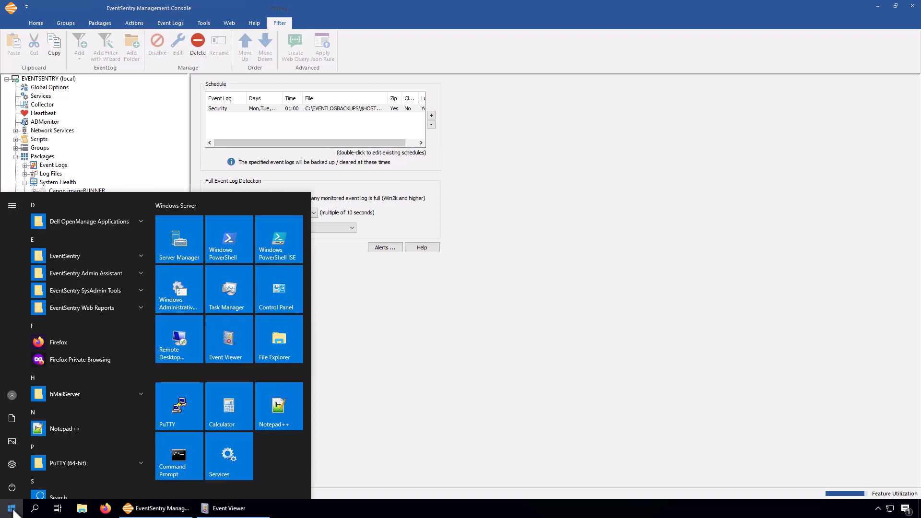
{"action": "left_click", "coordinate": [186, 457]}
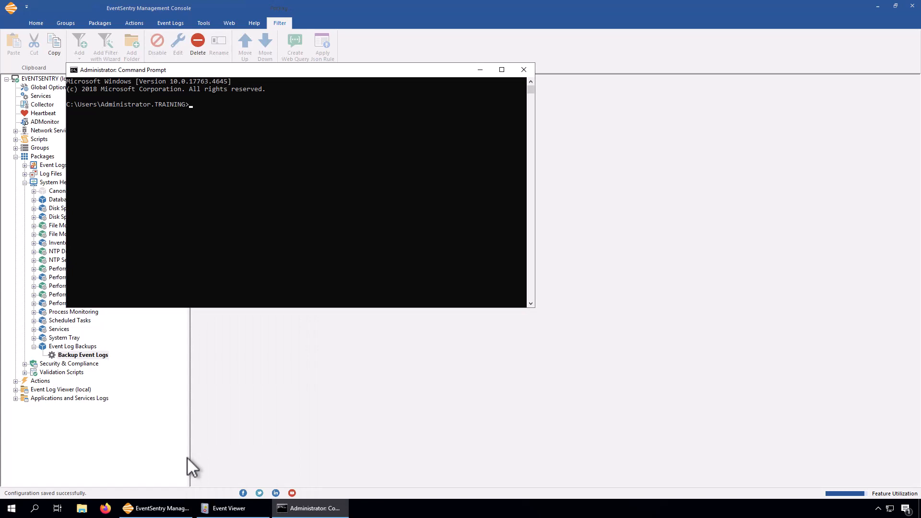
{"action": "type", "text": "cd \\"}
{"action": "key", "text": "Return"}
{"action": "type", "text": "mkdir eventlogbackups"}
{"action": "key", "text": "Return"}
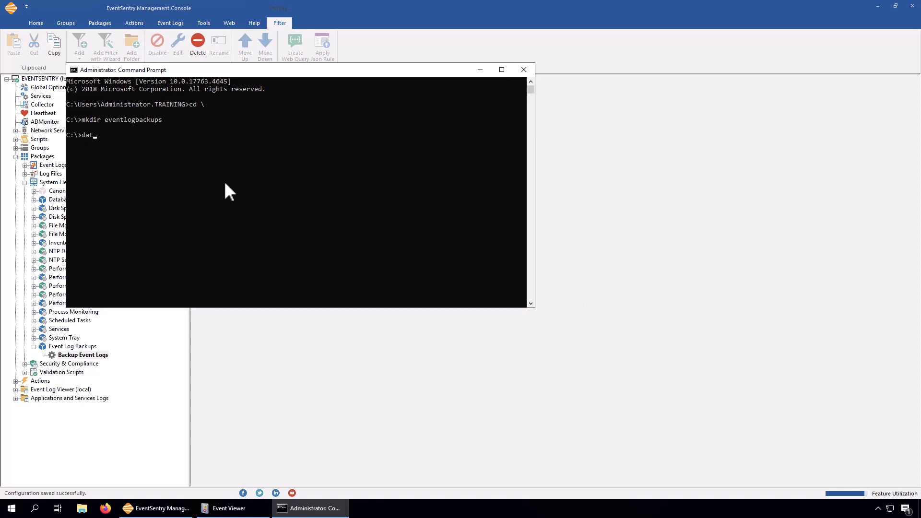
Check the system date and time in the Command Prompt without changing them, and minimize the window.
{"action": "type", "text": "date"}
{"action": "key", "text": "Return"}
{"action": "key", "text": "Return"}
{"action": "type", "text": "time"}
{"action": "key", "text": "Return"}
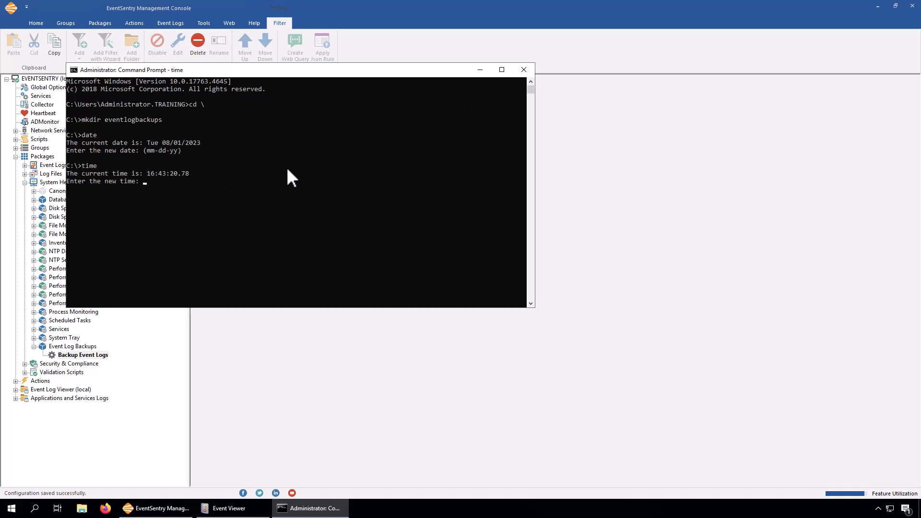
{"action": "key", "text": "Return"}
{"action": "left_click", "coordinate": [481, 67]}
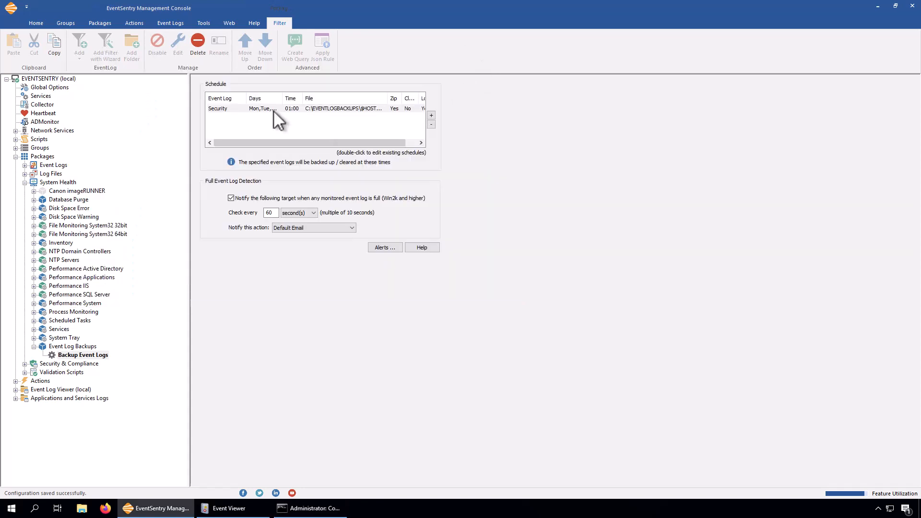
Change the Security backup schedule's time to 16:45 and confirm the schedule.
{"action": "double_click", "coordinate": [273, 110]}
{"action": "left_click", "coordinate": [497, 208]}
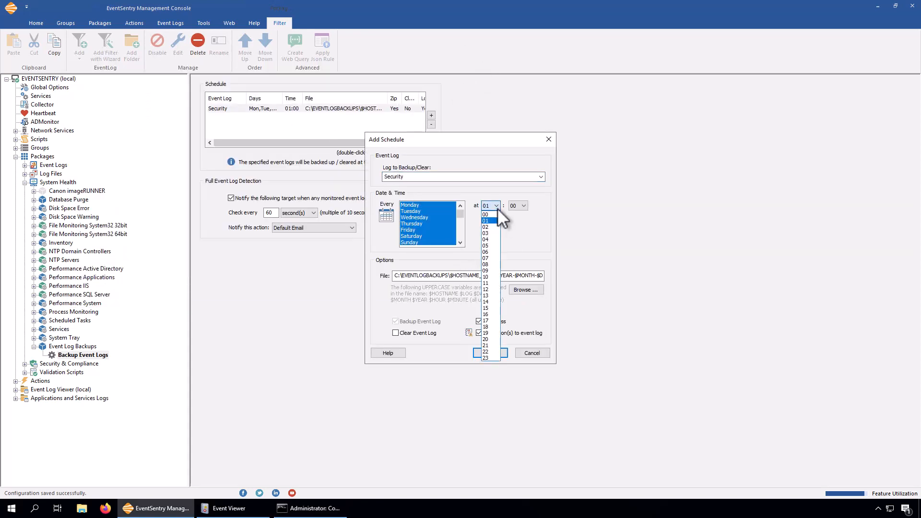
{"action": "left_click", "coordinate": [492, 315]}
{"action": "left_click", "coordinate": [523, 206]}
{"action": "left_click_drag", "start_coordinate": [524, 293], "coordinate": [525, 376]}
{"action": "left_click", "coordinate": [516, 315]}
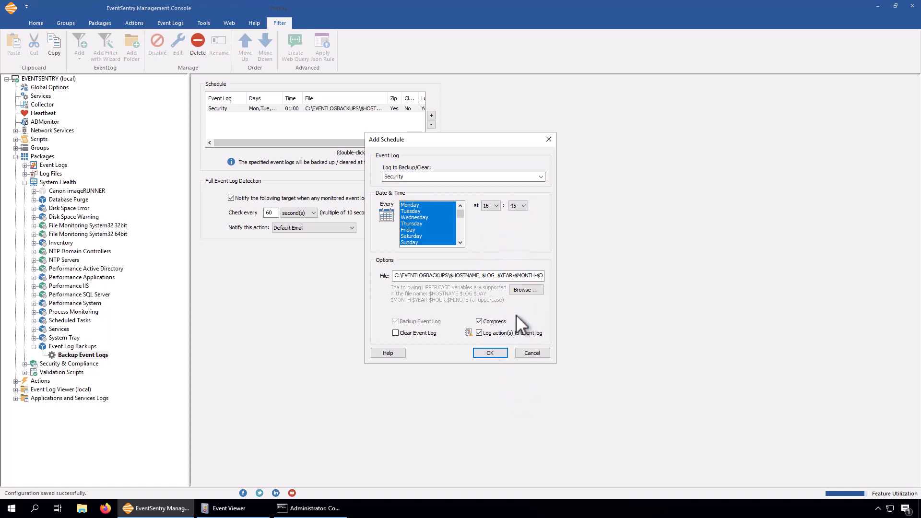
{"action": "left_click", "coordinate": [491, 353]}
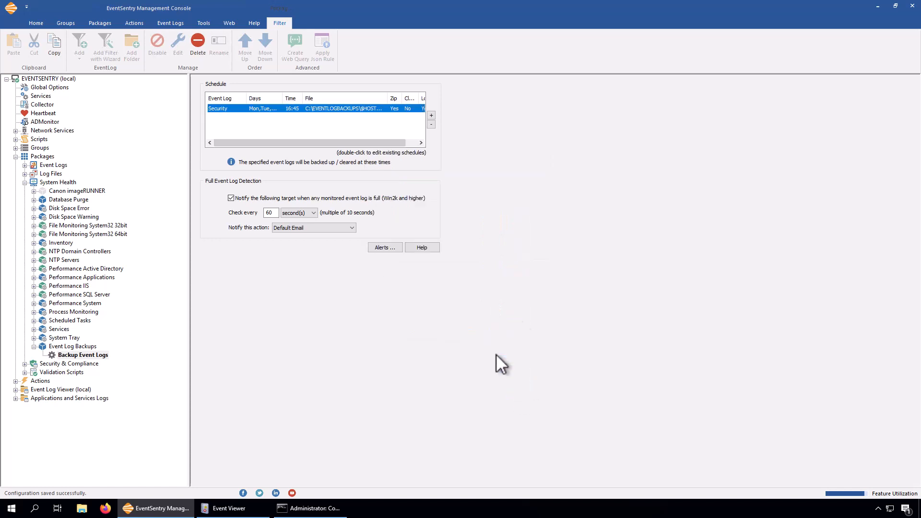
Enable Clear Event Log in the Security backup schedule and save the EventSentry configuration.
{"action": "double_click", "coordinate": [232, 108]}
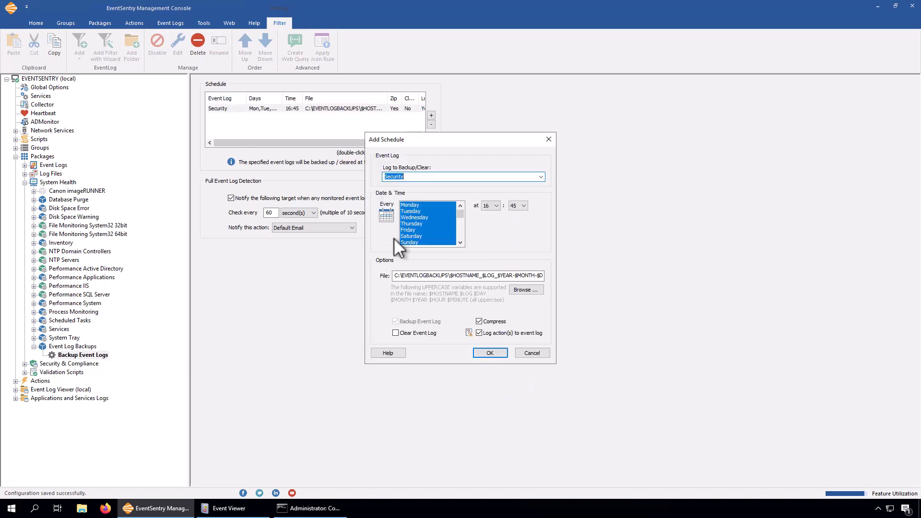
{"action": "left_click", "coordinate": [425, 334]}
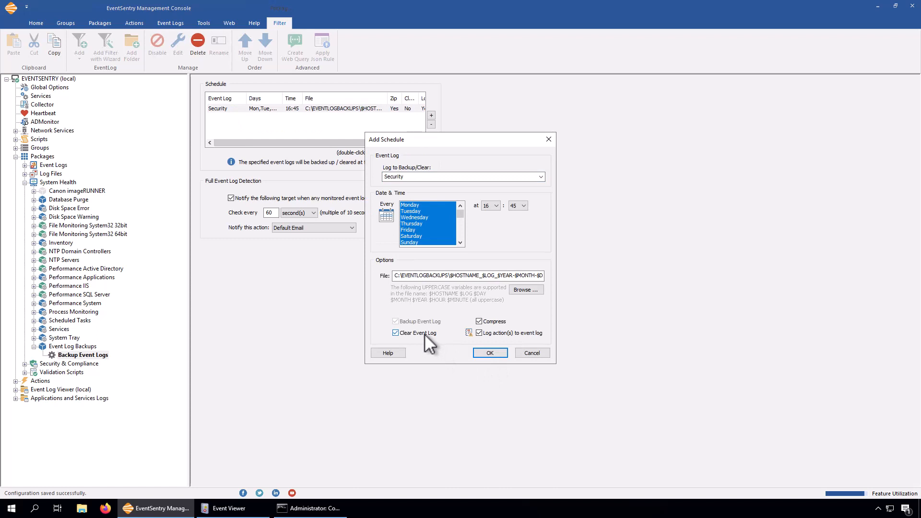
{"action": "left_click", "coordinate": [499, 357]}
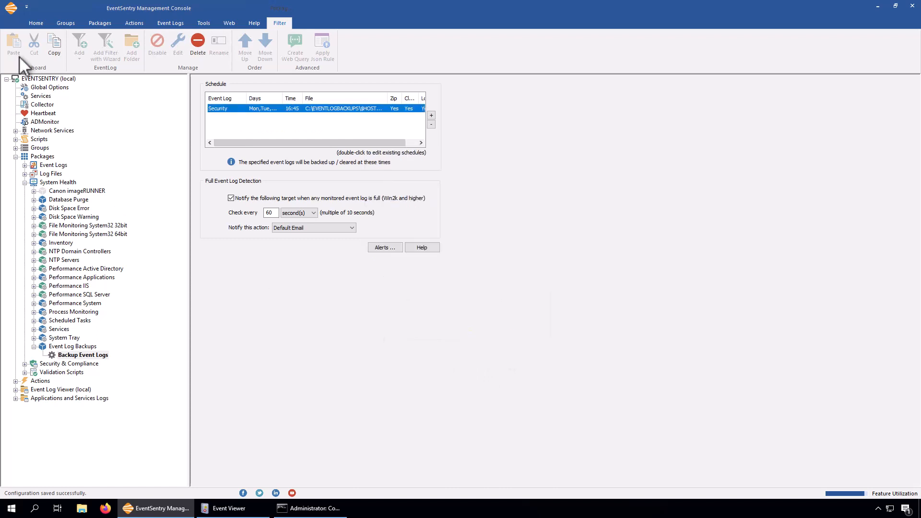
{"action": "left_click", "coordinate": [40, 80]}
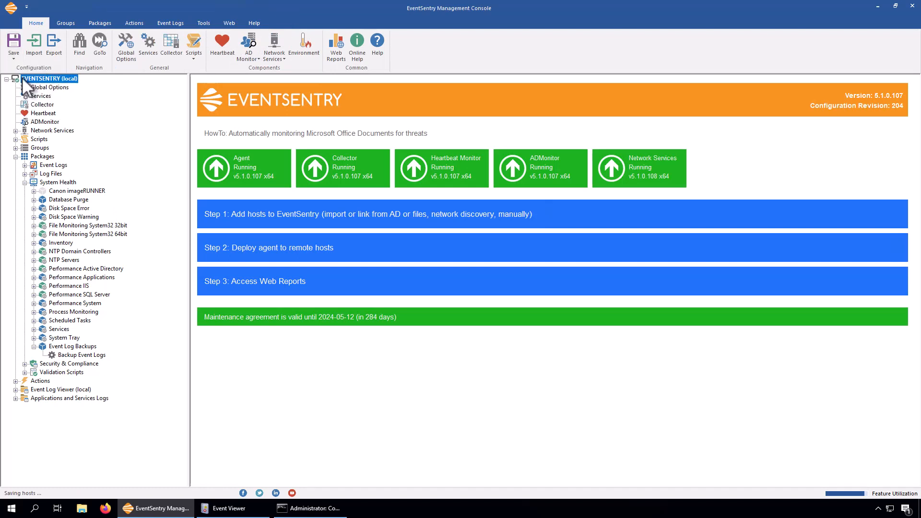
Open the local Application log in EventSentry's event log viewer and select its most recent event.
{"action": "left_click", "coordinate": [16, 390]}
{"action": "left_click", "coordinate": [42, 397]}
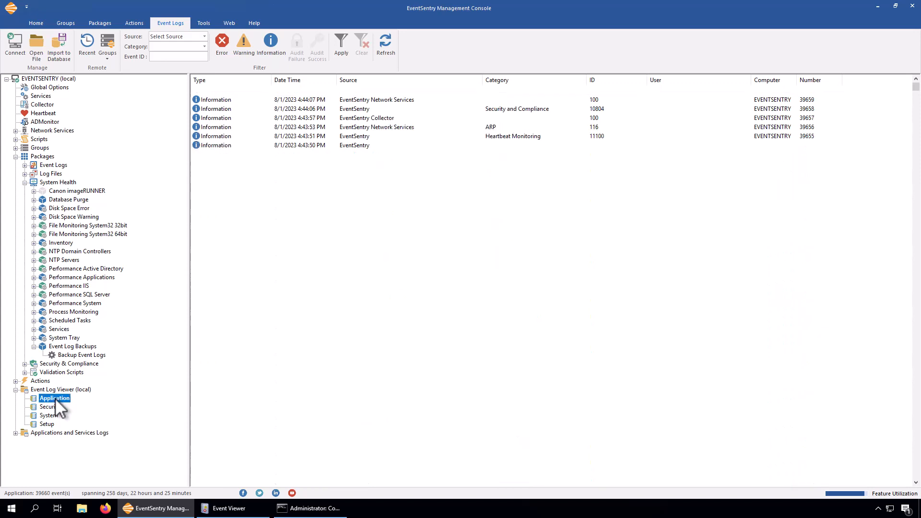
{"action": "left_click", "coordinate": [310, 90]}
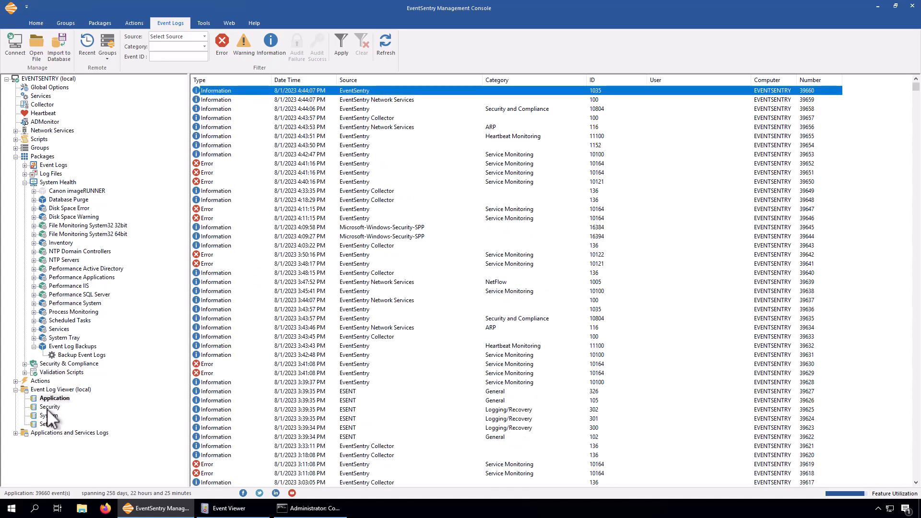
Open the folder C:\eventlogbackups in File Explorer to check its contents.
{"action": "right_click", "coordinate": [11, 508]}
{"action": "left_click", "coordinate": [33, 462]}
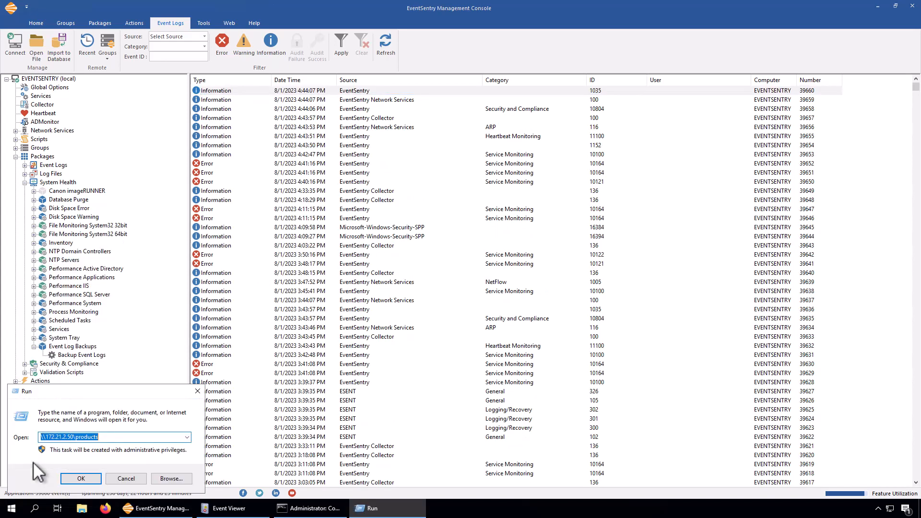
{"action": "type", "text": "C:\\event"}
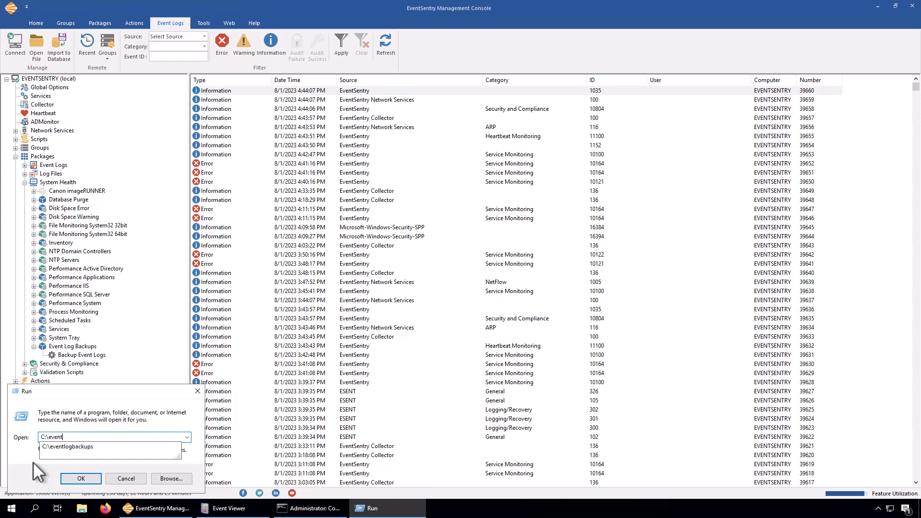
{"action": "key", "text": "Down"}
{"action": "key", "text": "Return"}
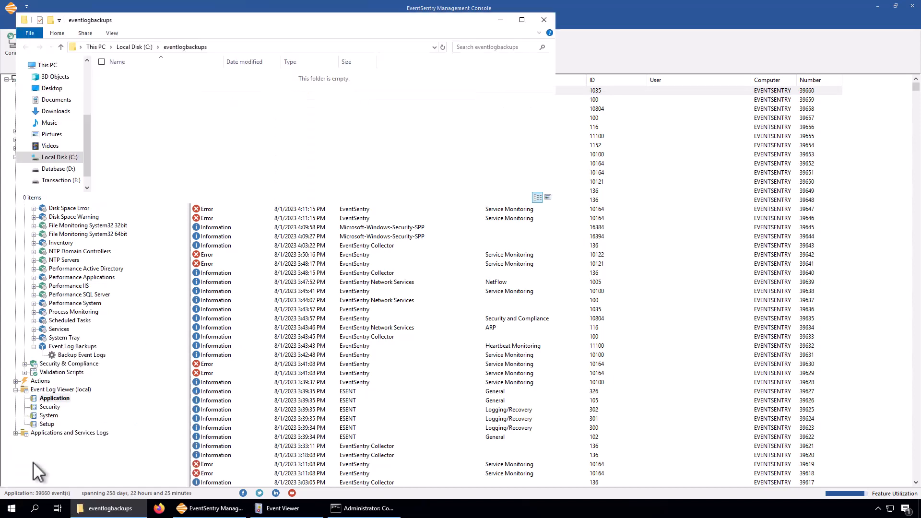
Close the Command Prompt window and try to close Event Viewer.
{"action": "right_click", "coordinate": [372, 509]}
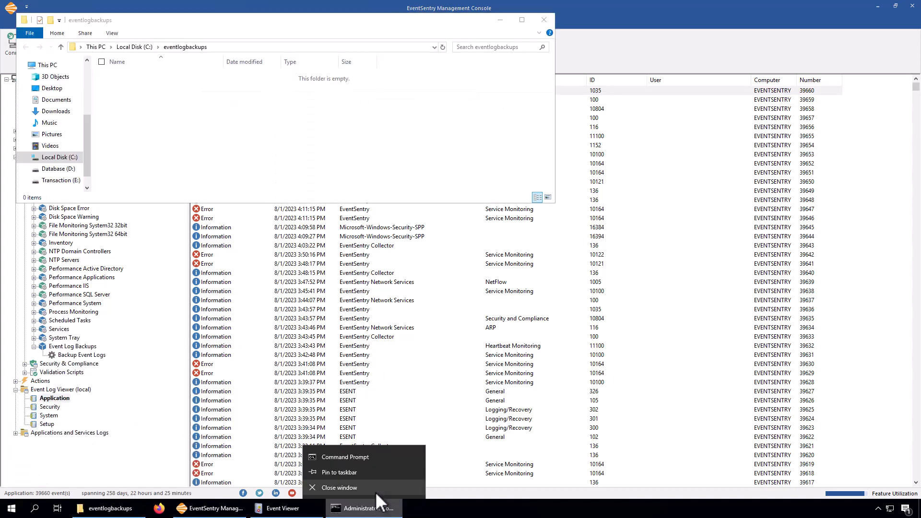
{"action": "left_click", "coordinate": [376, 490]}
{"action": "right_click", "coordinate": [302, 509]}
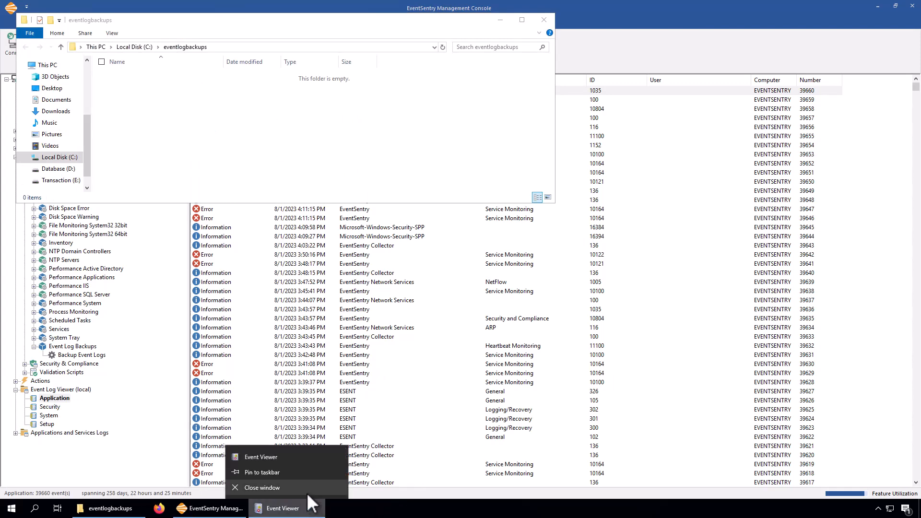
{"action": "left_click", "coordinate": [307, 488]}
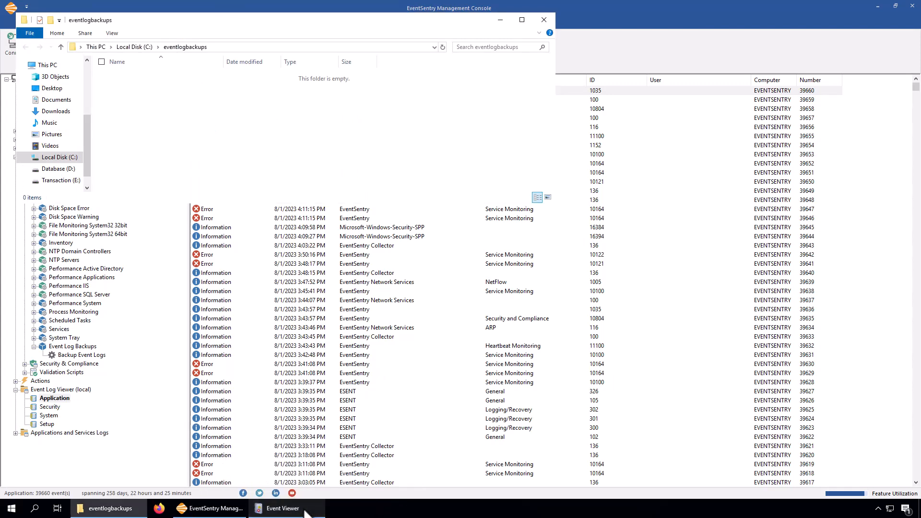
Bring up Event Viewer maximized on the Security log and widen the Task Category and Source columns.
{"action": "left_click", "coordinate": [305, 511]}
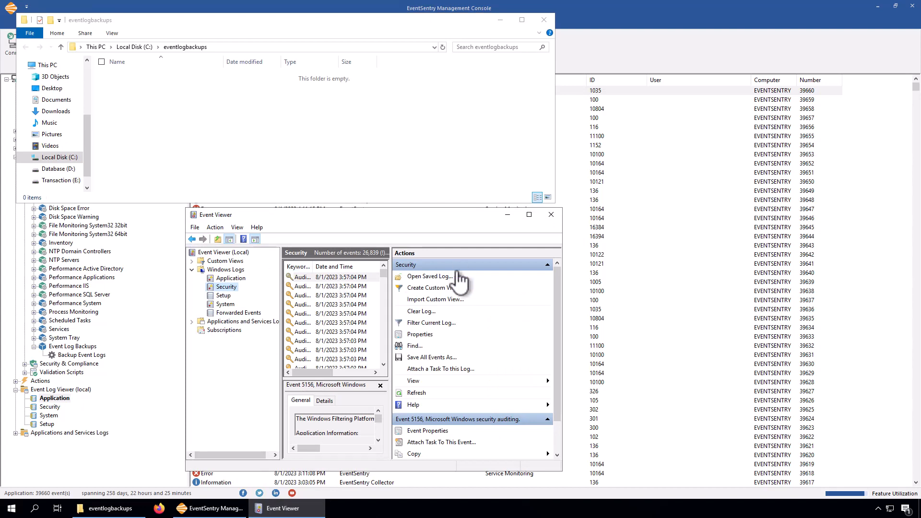
{"action": "left_click", "coordinate": [529, 214]}
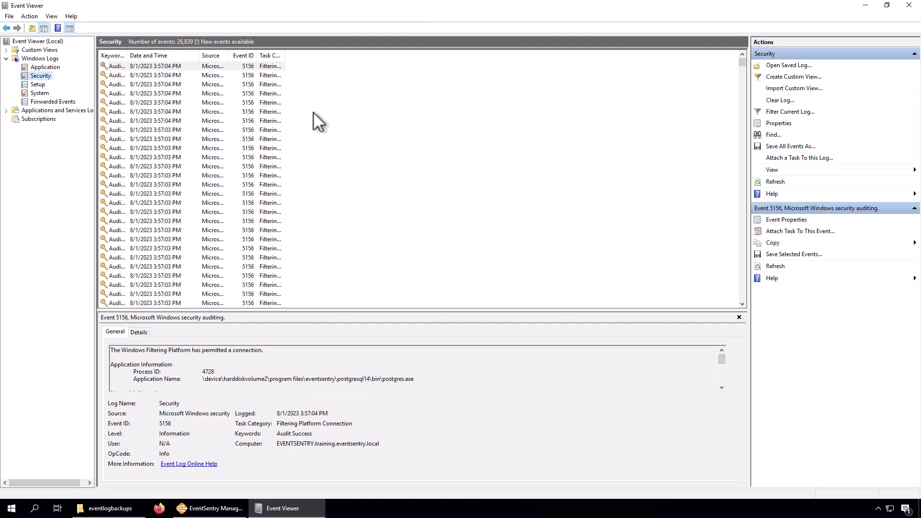
{"action": "left_click_drag", "start_coordinate": [283, 56], "coordinate": [336, 55]}
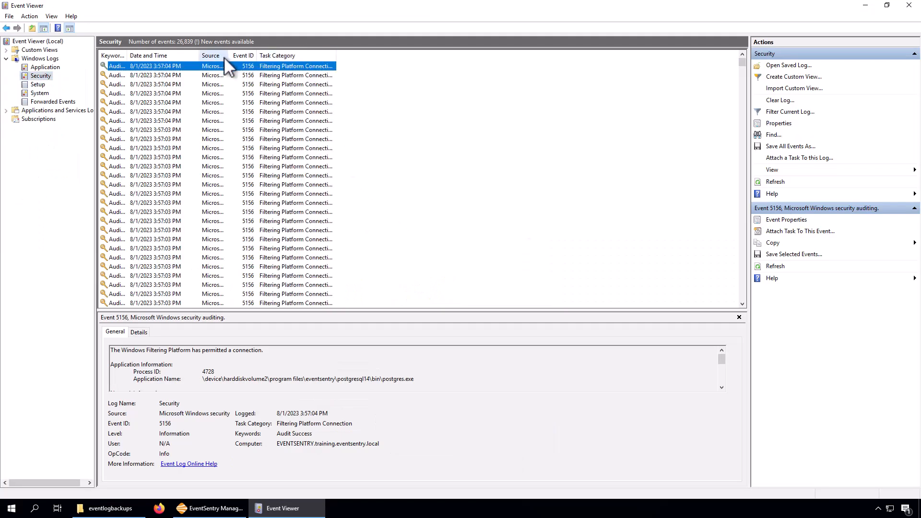
{"action": "left_click_drag", "start_coordinate": [252, 53], "coordinate": [265, 53]}
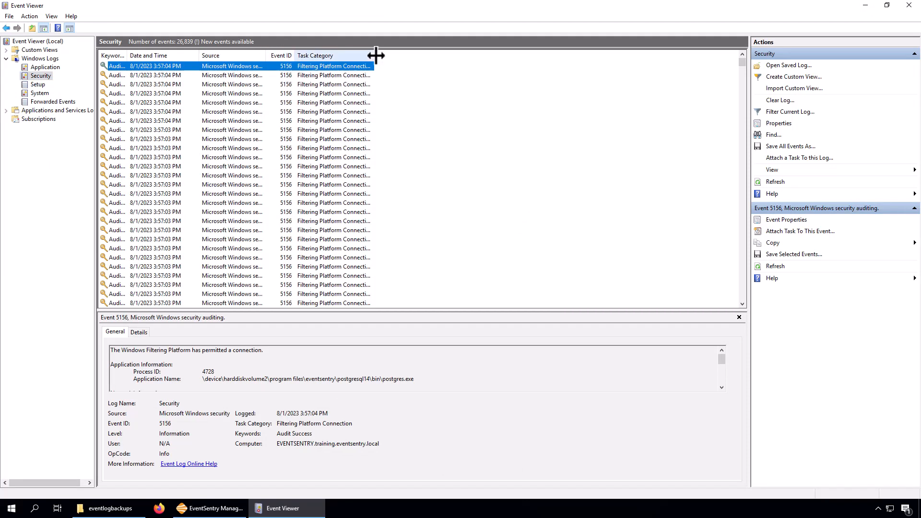
{"action": "left_click_drag", "start_coordinate": [375, 55], "coordinate": [429, 57]}
{"action": "mouse_move", "coordinate": [295, 55]}
{"action": "left_mouse_down"}
{"action": "mouse_move", "coordinate": [314, 55]}
{"action": "mouse_move", "coordinate": [283, 55]}
{"action": "left_mouse_up"}
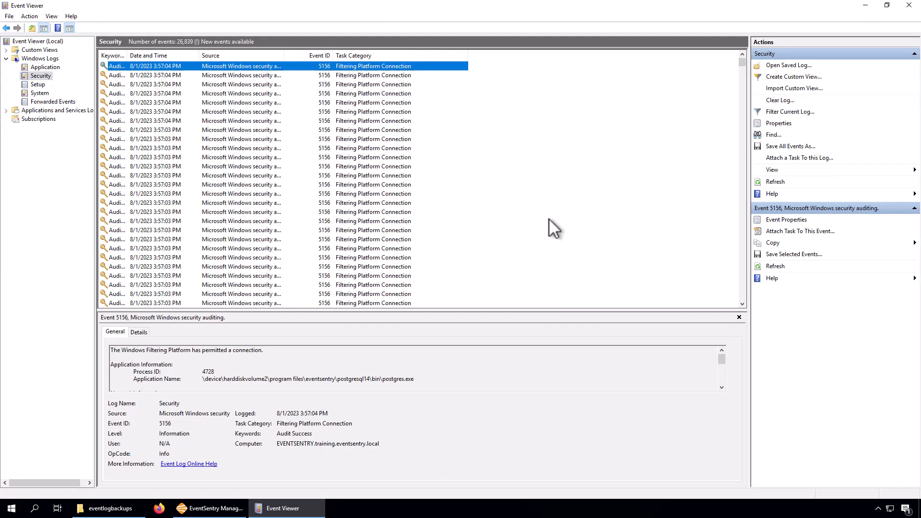
Check the Security log's event count and size in the Windows Logs overview, and return to the Security log.
{"action": "left_click", "coordinate": [45, 73]}
{"action": "left_click", "coordinate": [43, 58]}
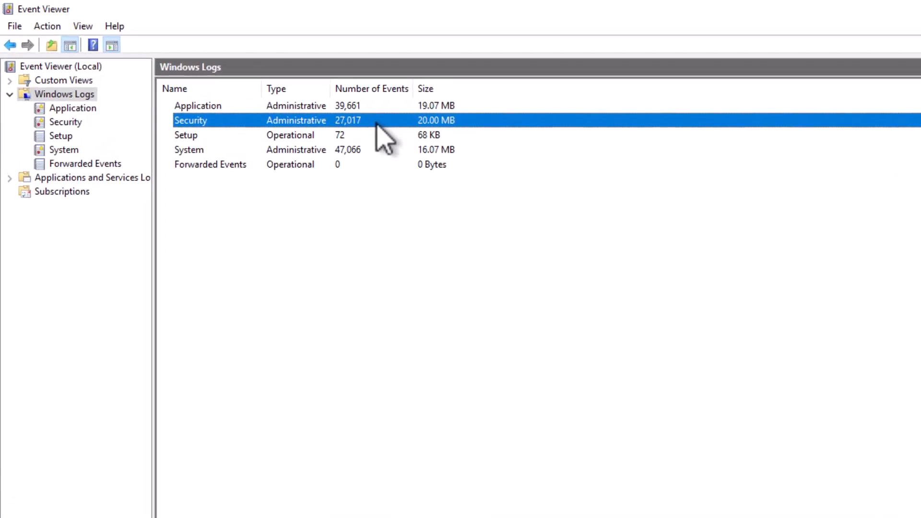
{"action": "left_click", "coordinate": [55, 124]}
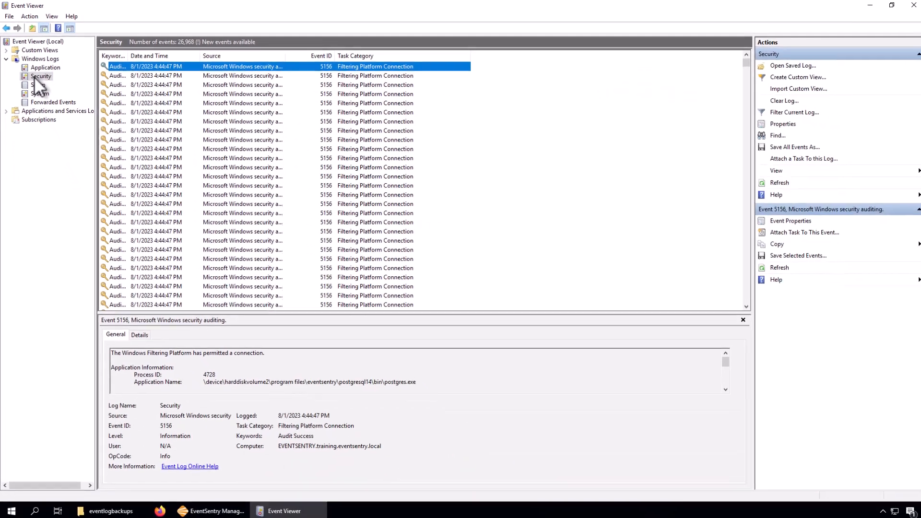
Switch to EventSentry, reload the local Application log, and open the details of the newest Event Log Backup/Clear event.
{"action": "left_click", "coordinate": [216, 510]}
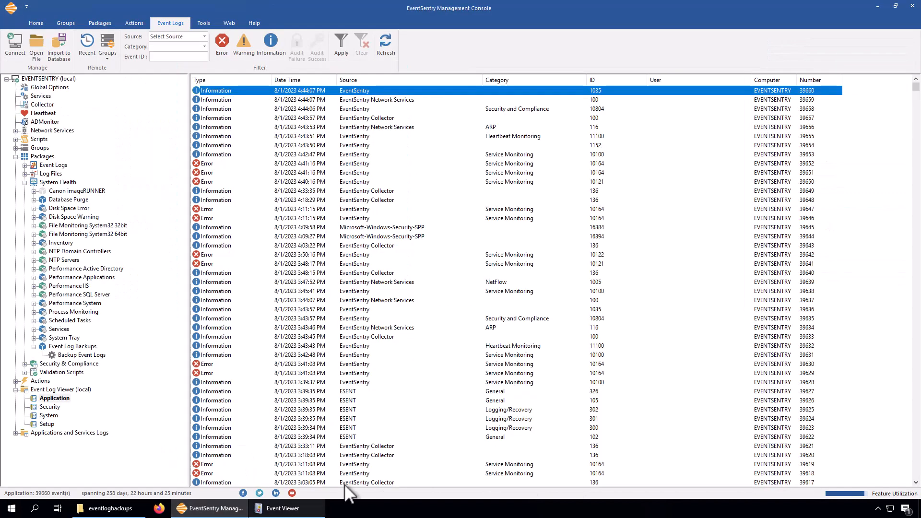
{"action": "left_click", "coordinate": [41, 399]}
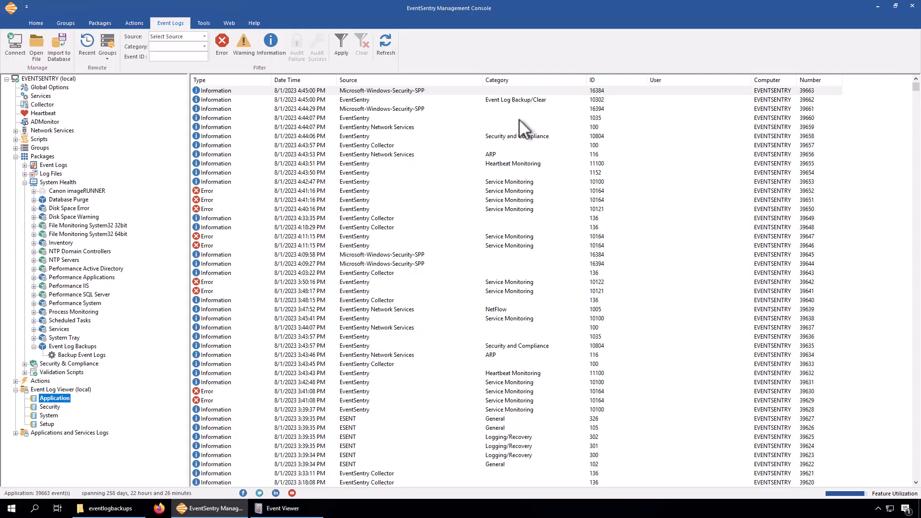
{"action": "left_click", "coordinate": [513, 98]}
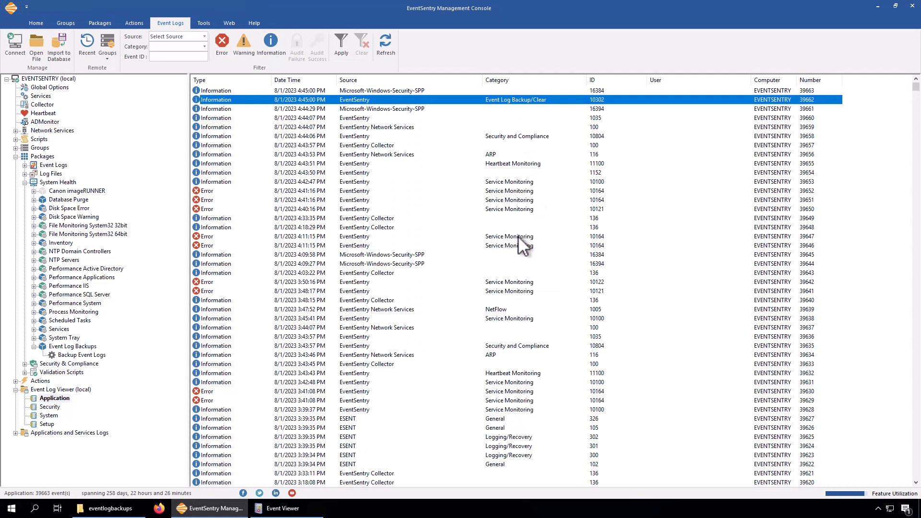
{"action": "double_click", "coordinate": [299, 98]}
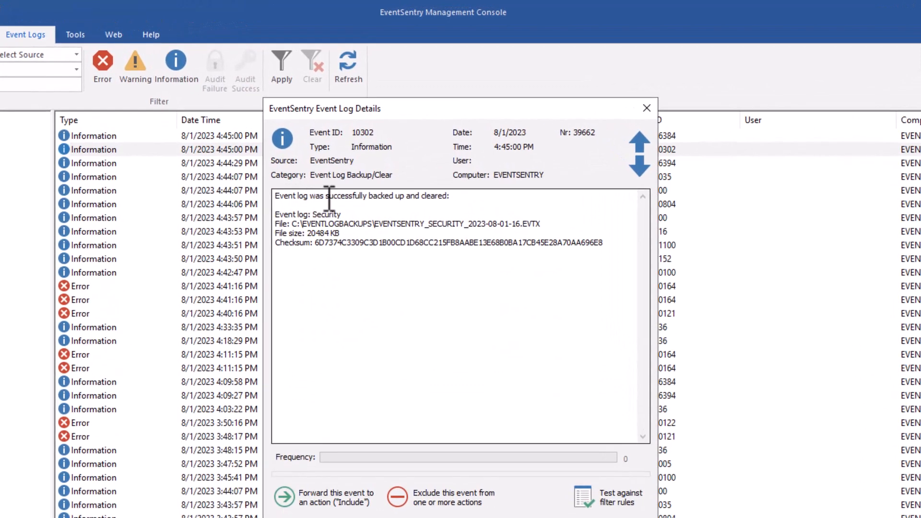
Examine the backup file name, its hour suffix and the file size in the event details, and close the details.
{"action": "left_click", "coordinate": [363, 215]}
{"action": "double_click", "coordinate": [582, 225]}
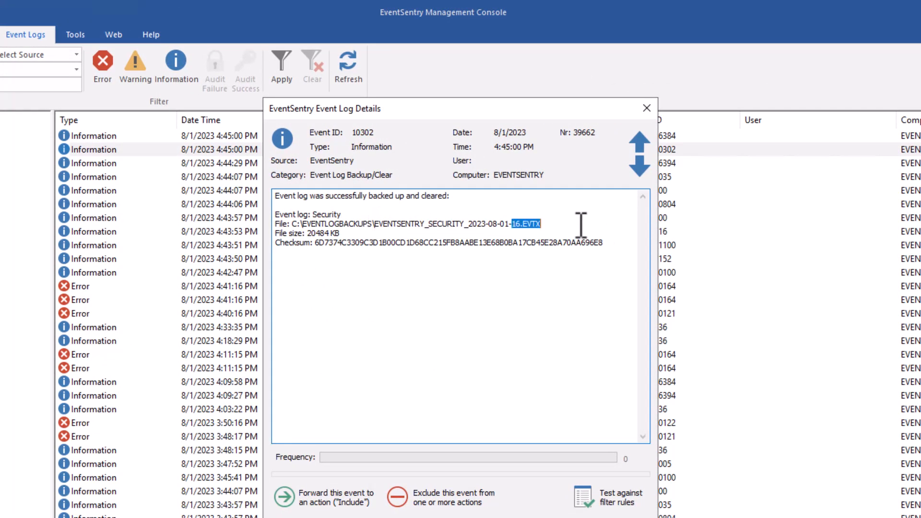
{"action": "left_click", "coordinate": [546, 224]}
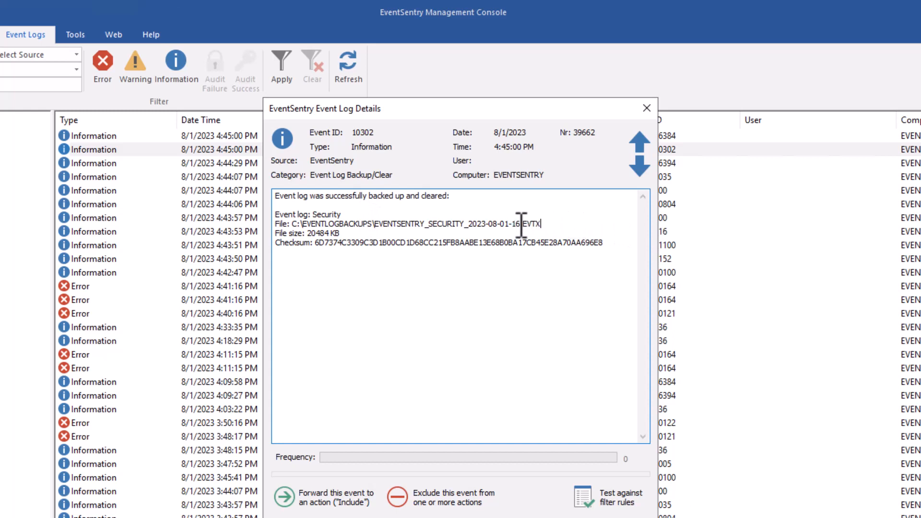
{"action": "left_click_drag", "start_coordinate": [513, 224], "coordinate": [523, 224]}
{"action": "left_click", "coordinate": [521, 225]}
{"action": "left_click_drag", "start_coordinate": [513, 225], "coordinate": [524, 225]}
{"action": "left_click", "coordinate": [373, 235]}
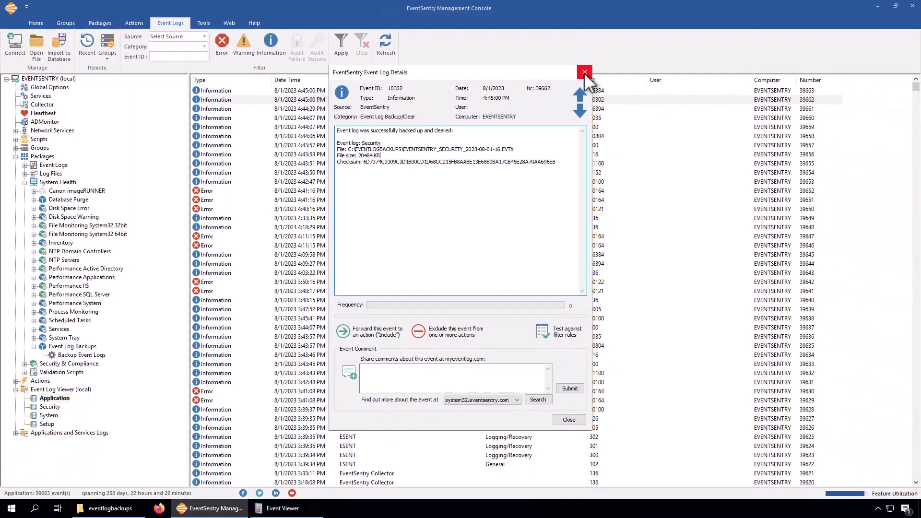
{"action": "left_click", "coordinate": [647, 108]}
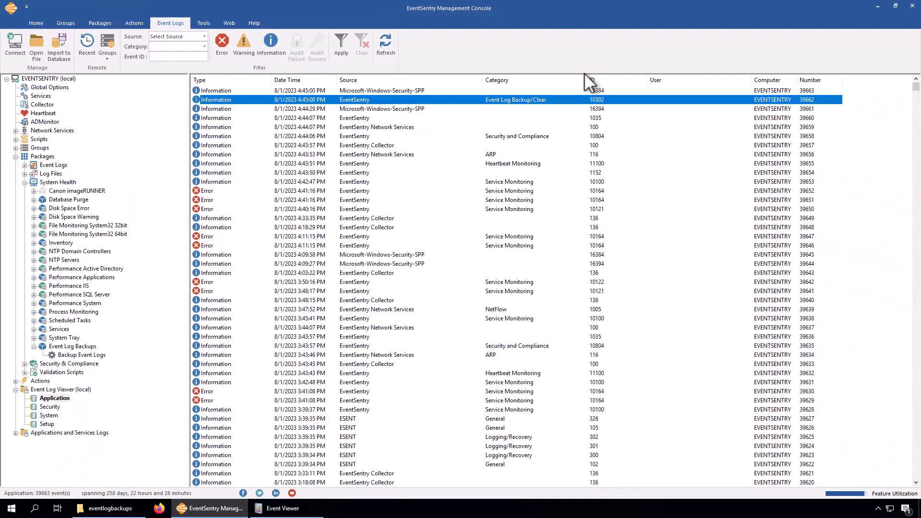
Reload and look through the Security log in Event Viewer, and check its size in the Windows Logs overview.
{"action": "left_click", "coordinate": [272, 511]}
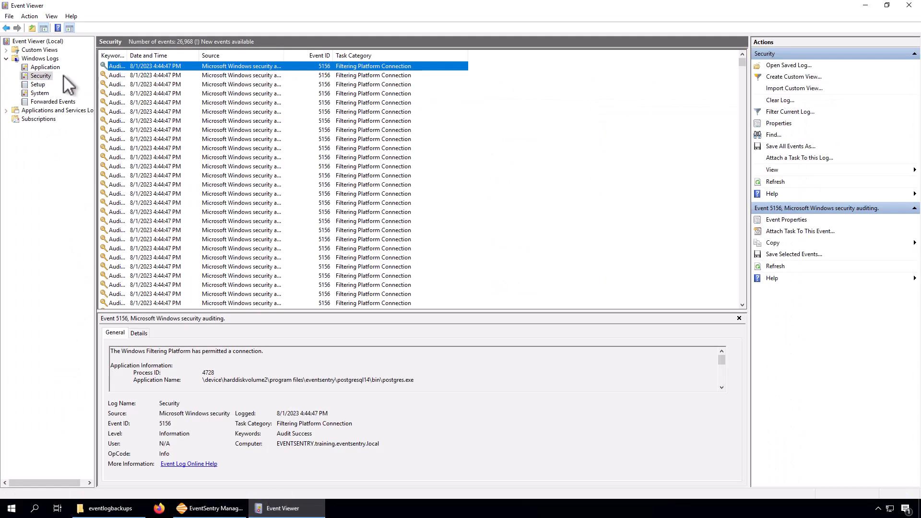
{"action": "left_click", "coordinate": [48, 77]}
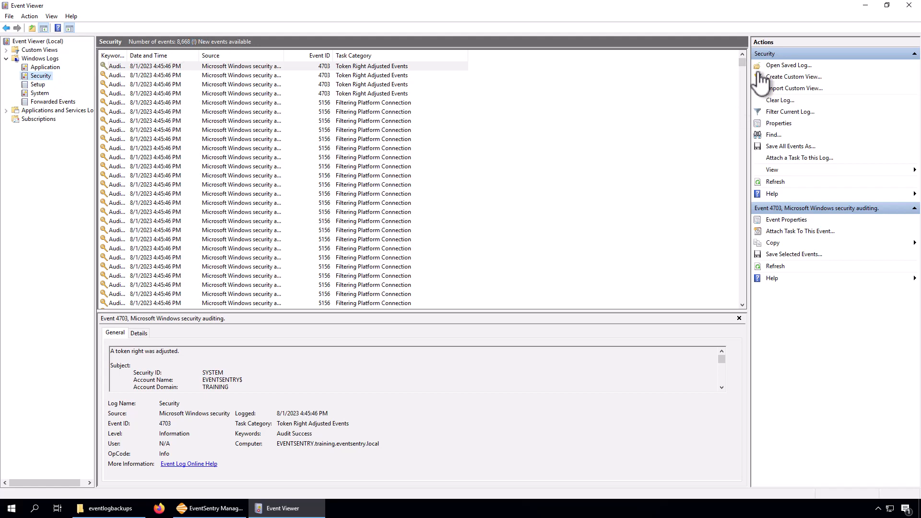
{"action": "left_click_drag", "start_coordinate": [744, 64], "coordinate": [735, 107]}
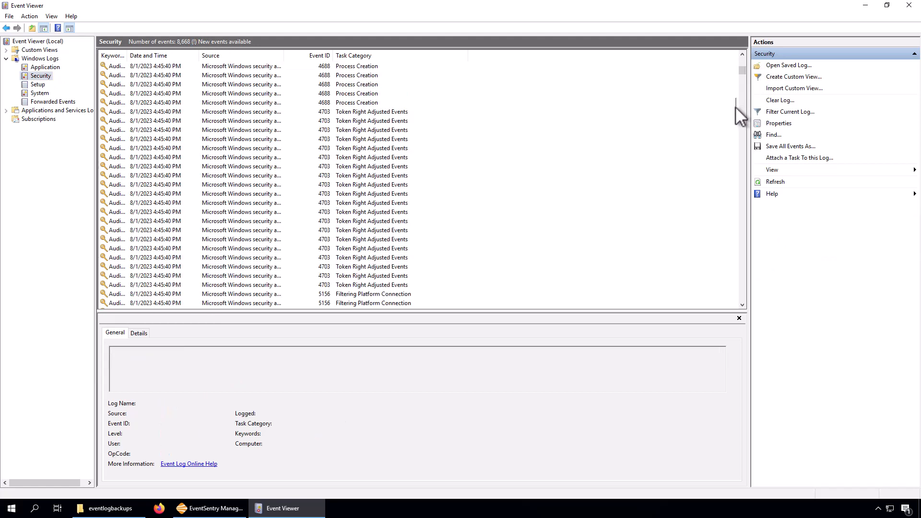
{"action": "left_click_drag", "start_coordinate": [744, 75], "coordinate": [736, 141]}
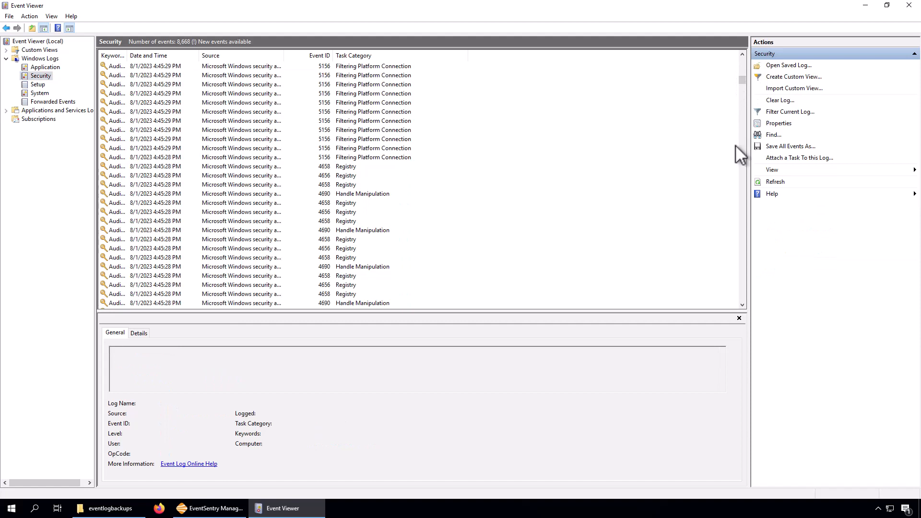
{"action": "left_click", "coordinate": [48, 60]}
{"action": "left_click", "coordinate": [224, 74]}
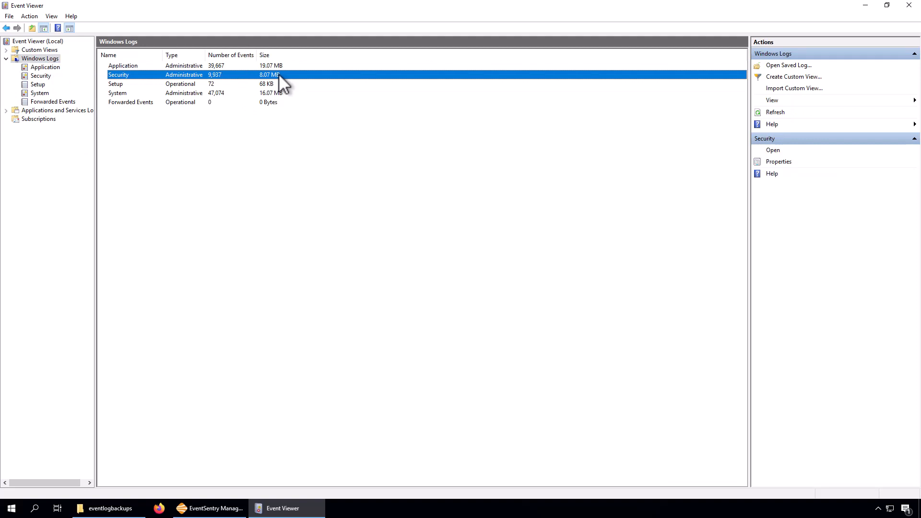
Bring up the eventlogbackups folder maximized in File Explorer and widen the Name column to show the full backup file name.
{"action": "left_click", "coordinate": [110, 508]}
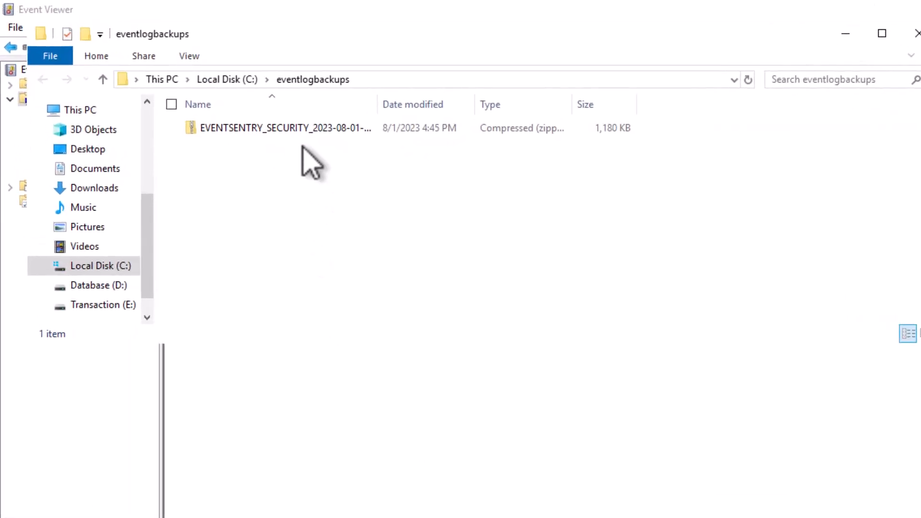
{"action": "left_click", "coordinate": [299, 128]}
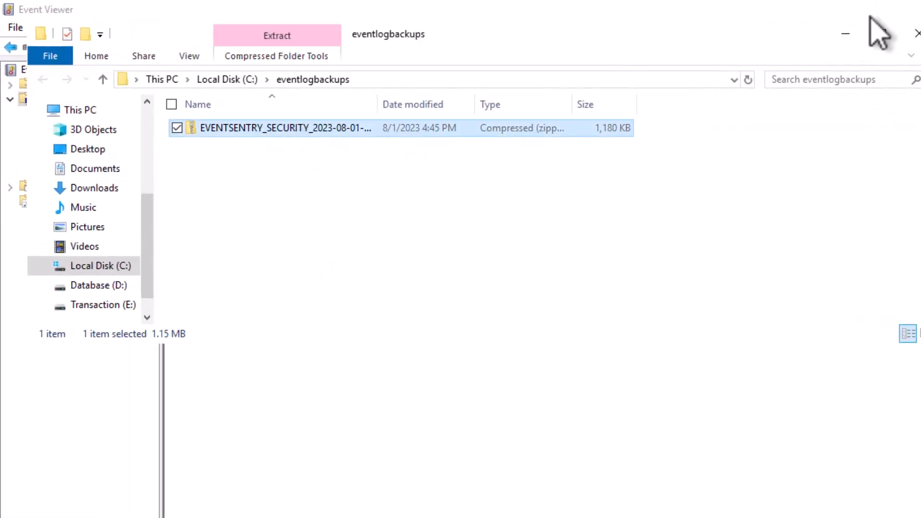
{"action": "left_click", "coordinate": [882, 33]}
{"action": "left_click", "coordinate": [399, 115]}
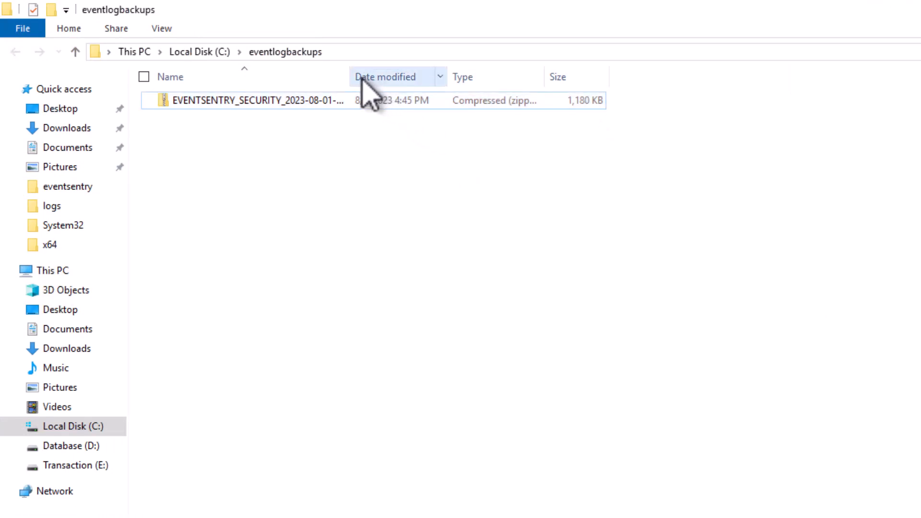
{"action": "left_click_drag", "start_coordinate": [350, 77], "coordinate": [482, 77]}
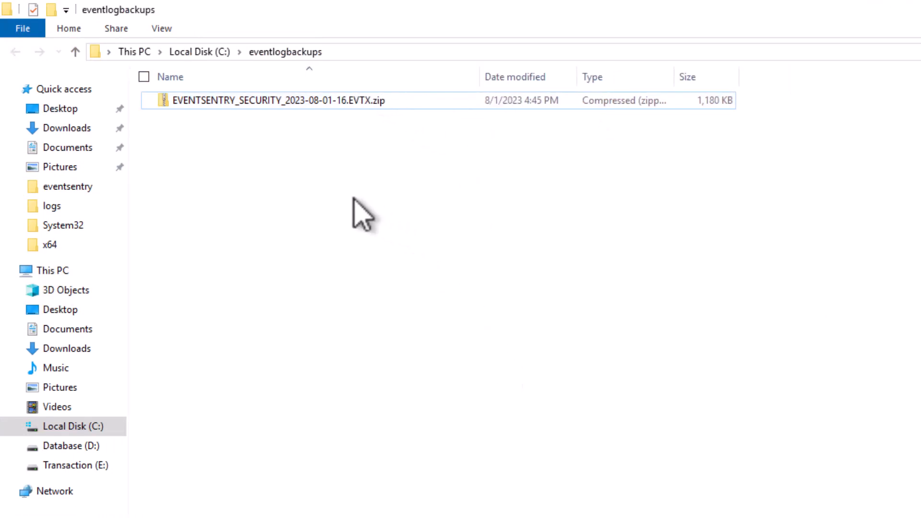
Extract EVENTSENTRY_SECURITY_2023-08-01-16.EVTX.zip directly into C:\eventlogbackups instead of a subfolder.
{"action": "left_click", "coordinate": [321, 102]}
{"action": "right_click", "coordinate": [321, 103]}
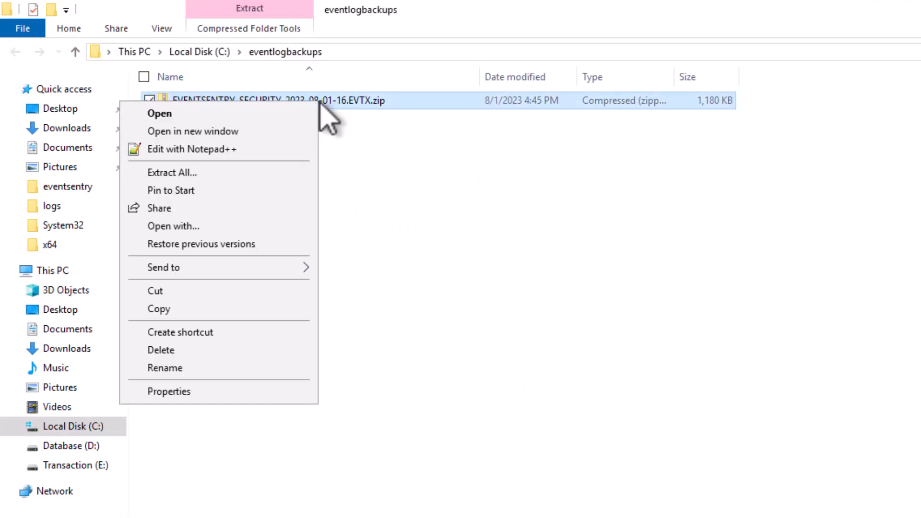
{"action": "left_click", "coordinate": [248, 173]}
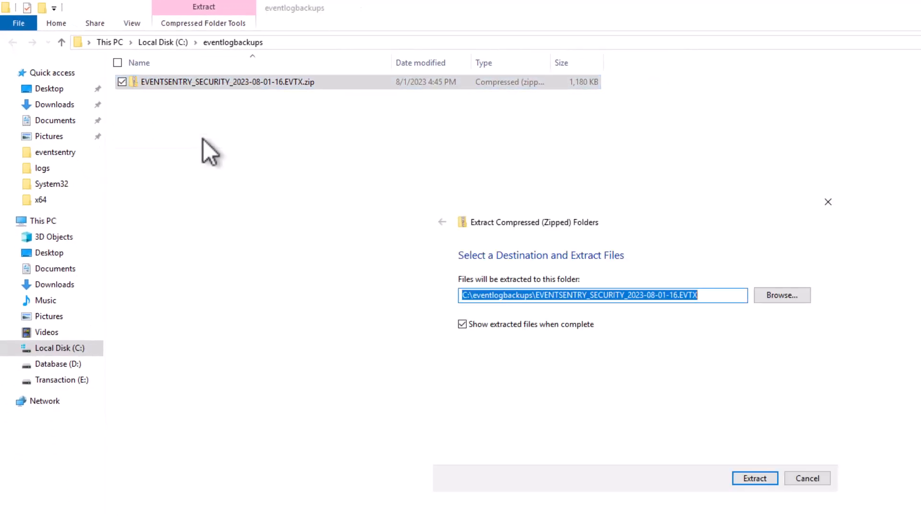
{"action": "left_click", "coordinate": [595, 300]}
{"action": "left_click_drag", "start_coordinate": [536, 295], "coordinate": [879, 294]}
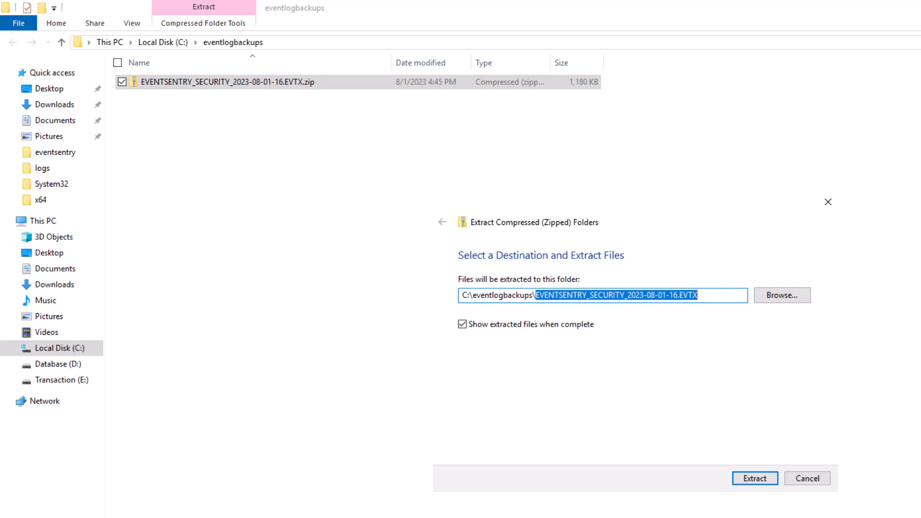
{"action": "key", "text": "BackSpace"}
{"action": "key", "text": "BackSpace"}
{"action": "left_click", "coordinate": [757, 479]}
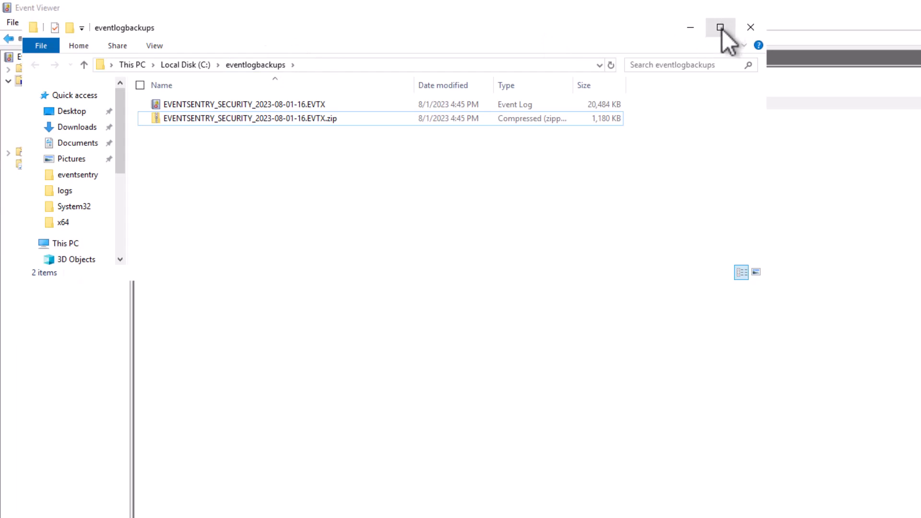
Maximize the new eventlogbackups window and select the extracted EVENTSENTRY_SECURITY_2023-08-01-16.EVTX file.
{"action": "left_click", "coordinate": [720, 27]}
{"action": "left_click", "coordinate": [279, 82]}
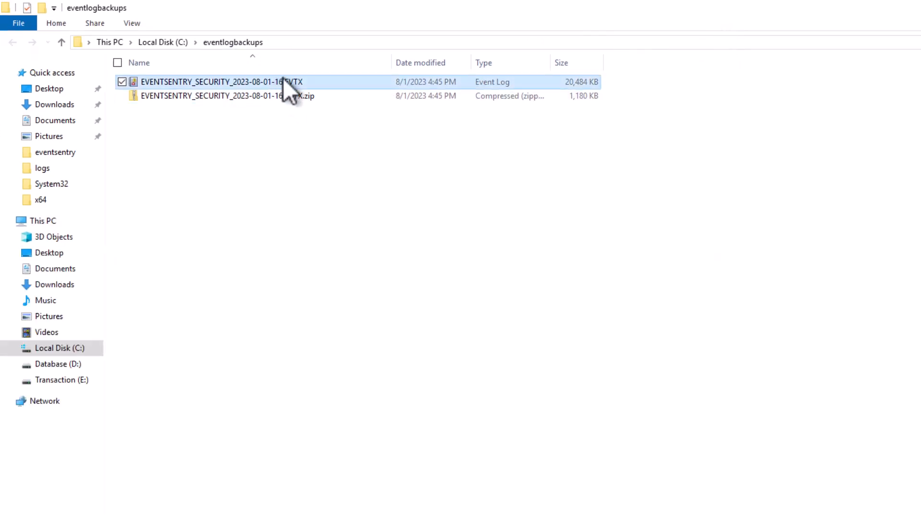